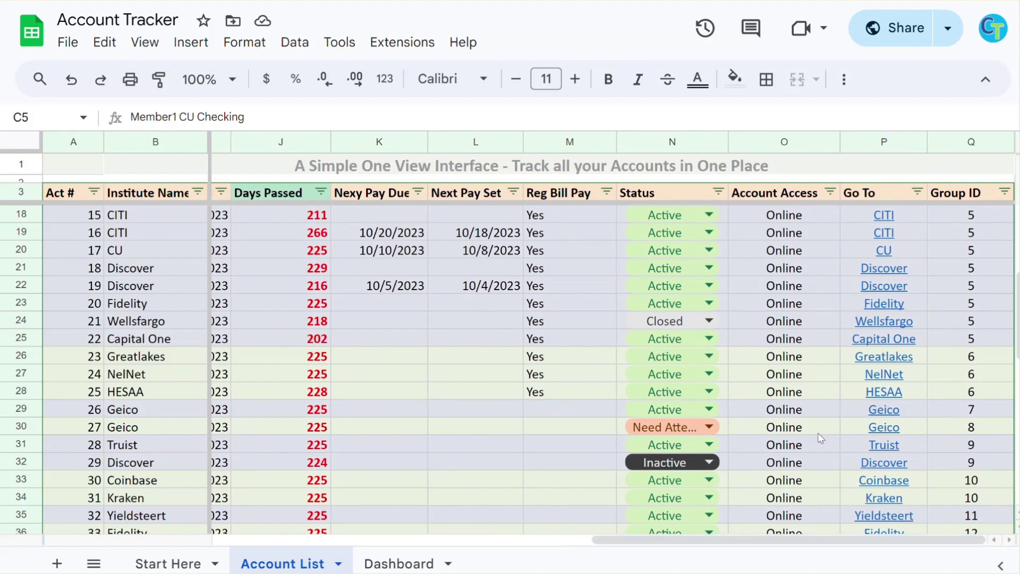
scroll(818, 433, "up", 4)
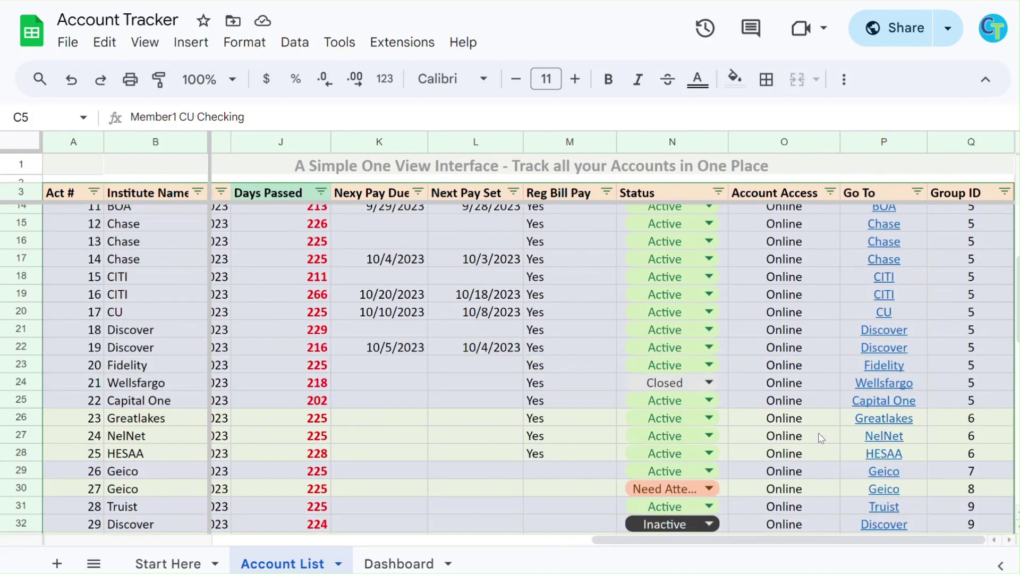
scroll(818, 433, "up", 1)
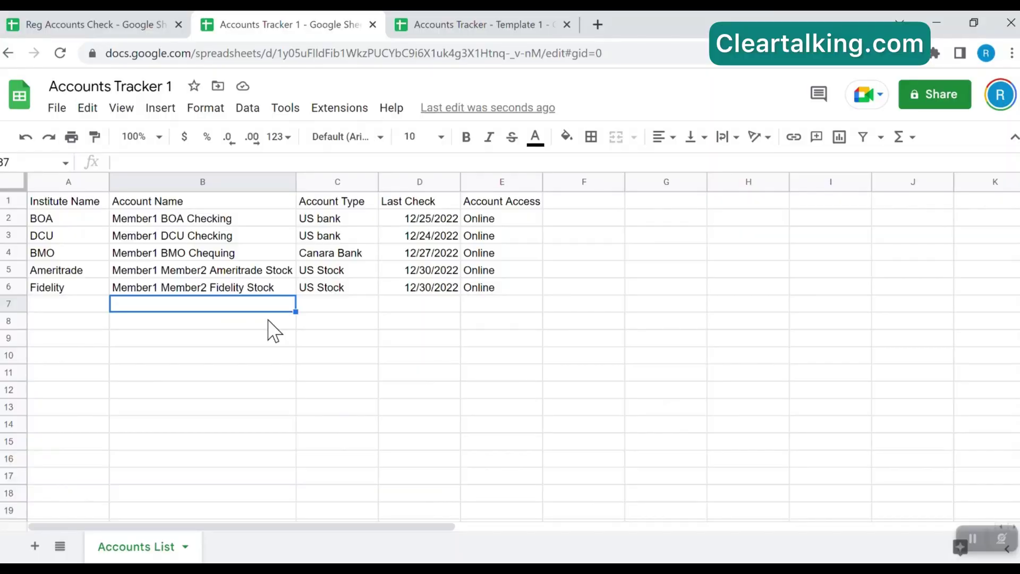
Step: Format the header row A1:E1 with bold white text on a blue fill
left_click(69, 202)
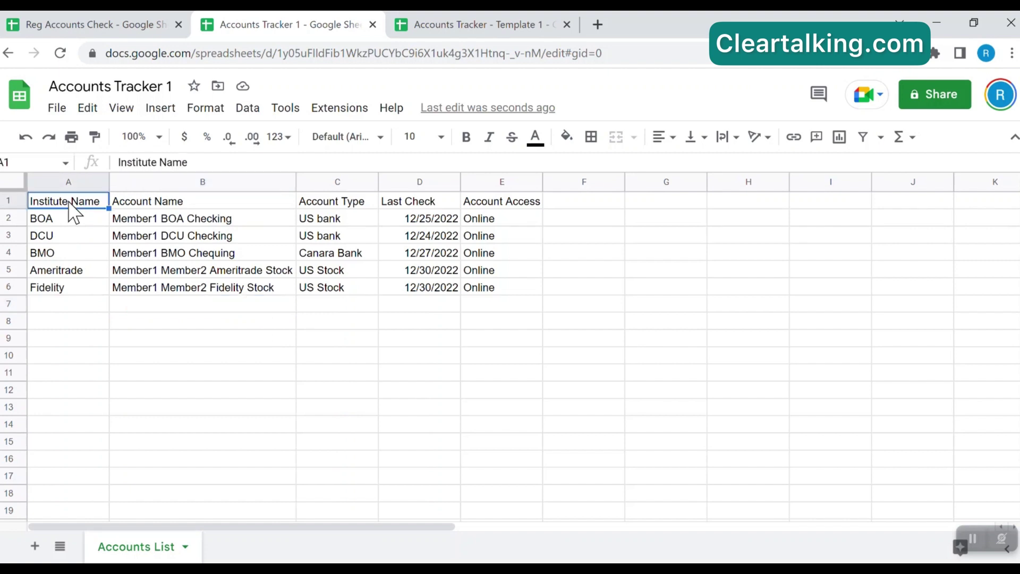
left_click(528, 203, "shift")
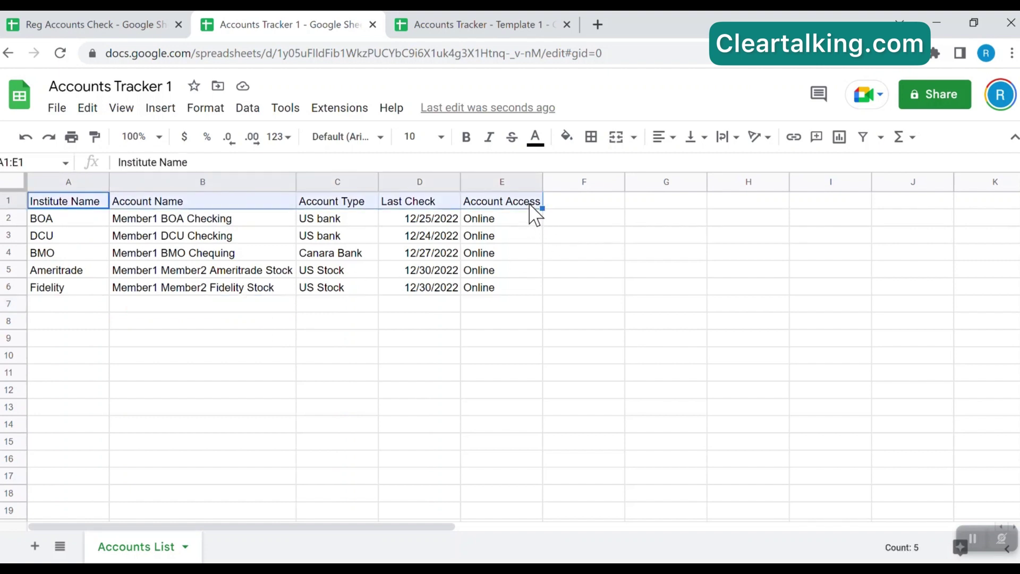
left_click(468, 139)
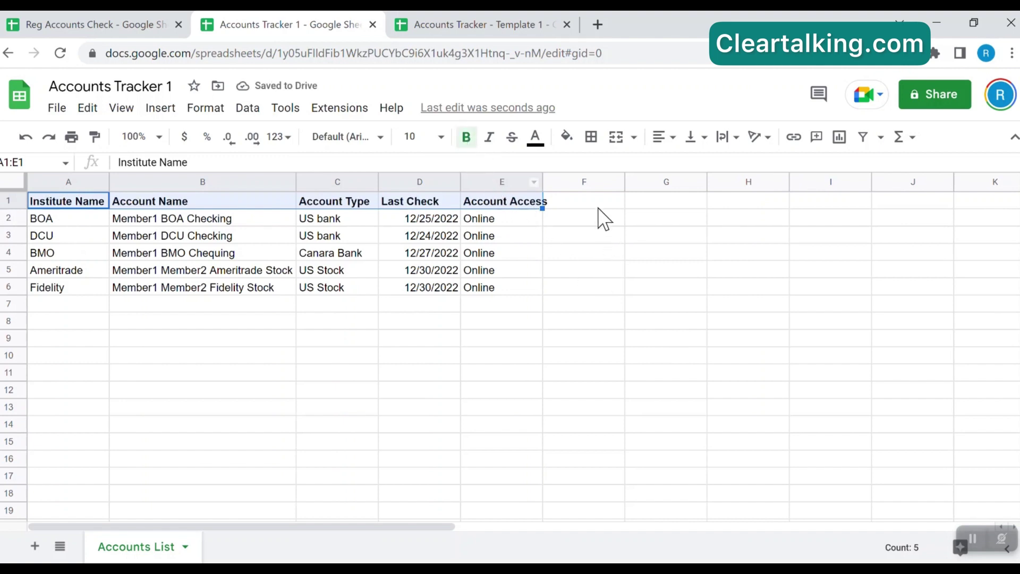
left_click(570, 140)
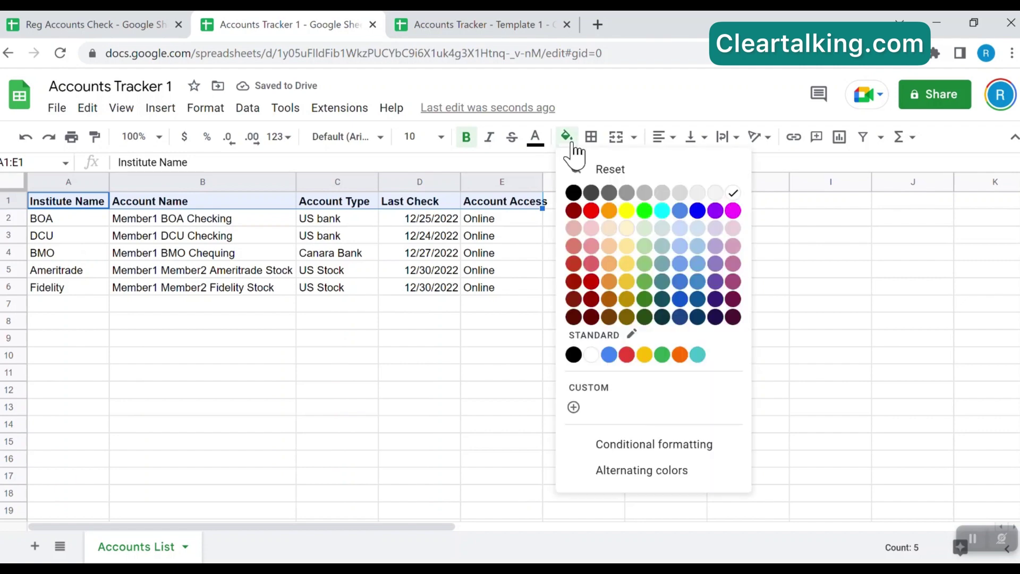
left_click(697, 211)
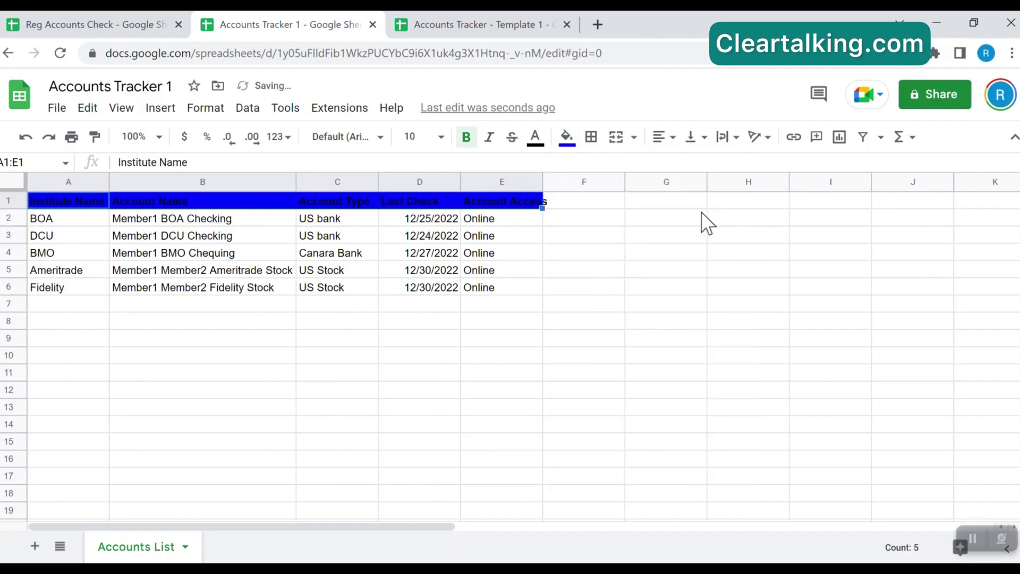
left_click(540, 141)
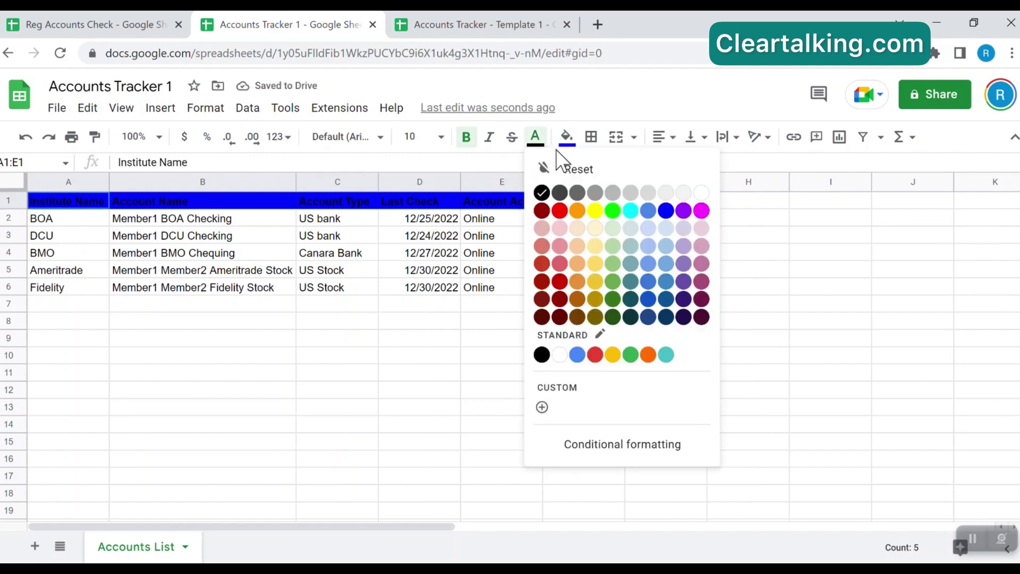
left_click(560, 355)
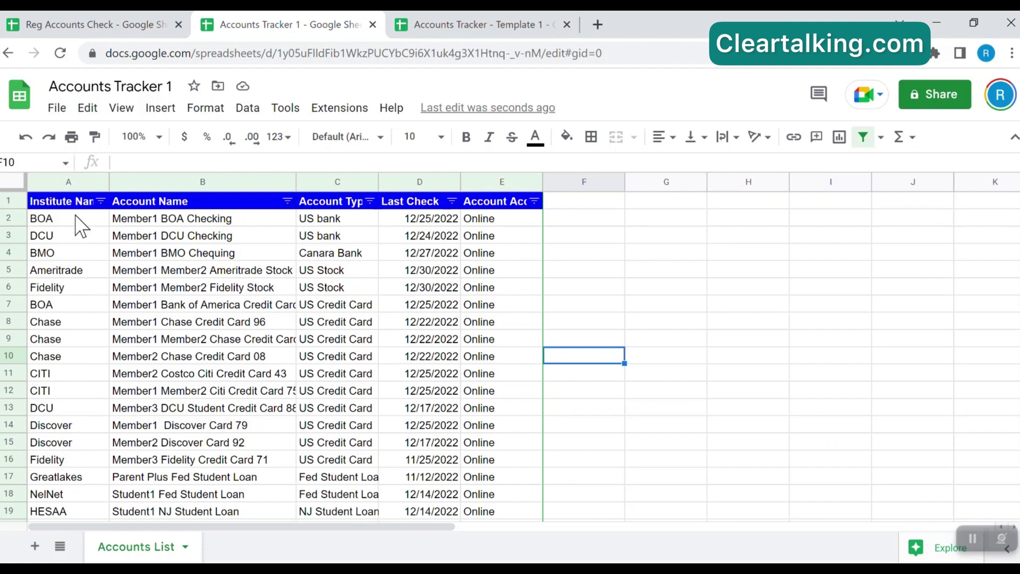
Step: Fill the two US bank rows A2:E3 with light green and the Canadian bank row A4:E4 with pale cyan
left_click_drag(75, 216, 502, 235)
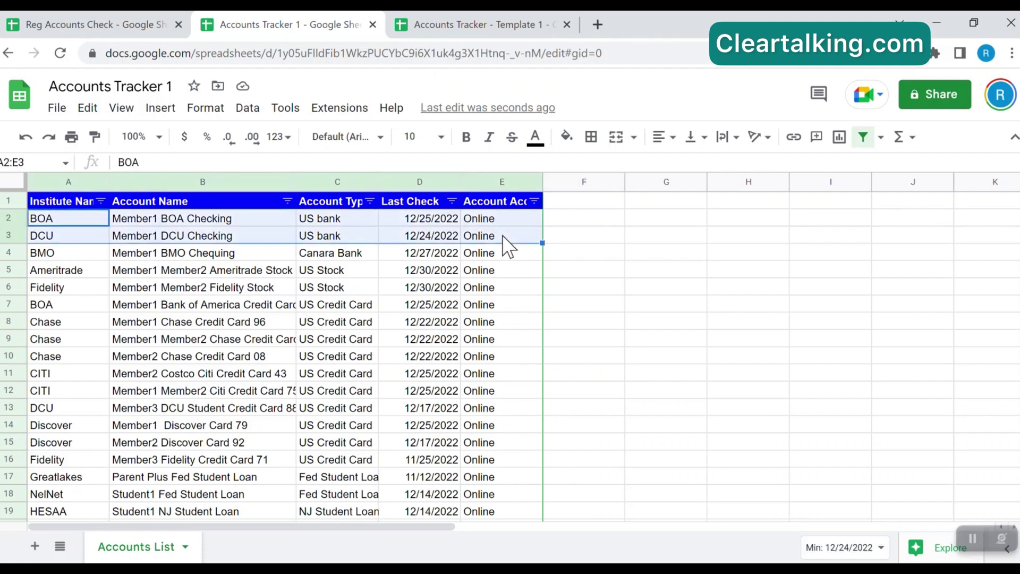
left_click(567, 137)
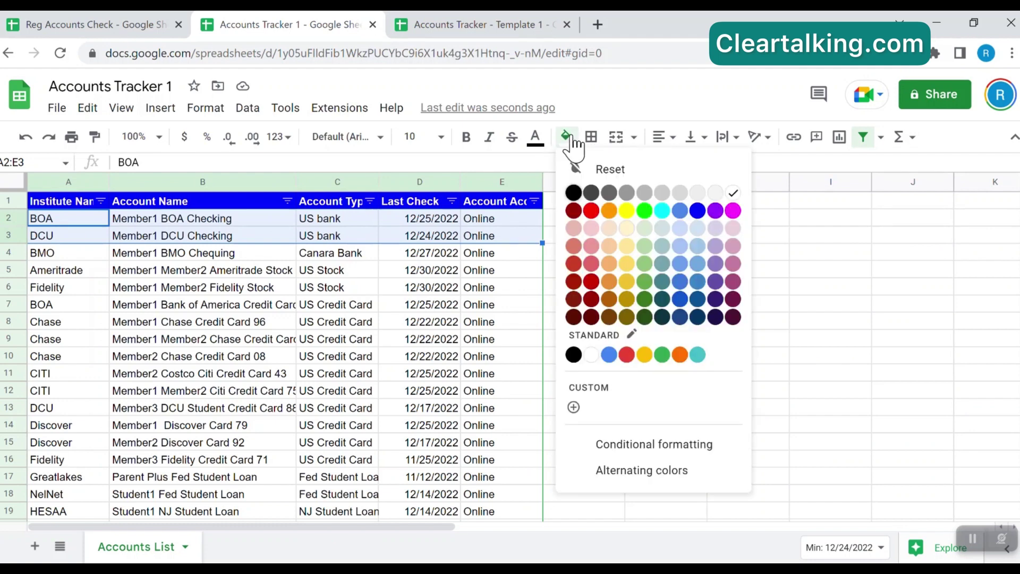
left_click(647, 246)
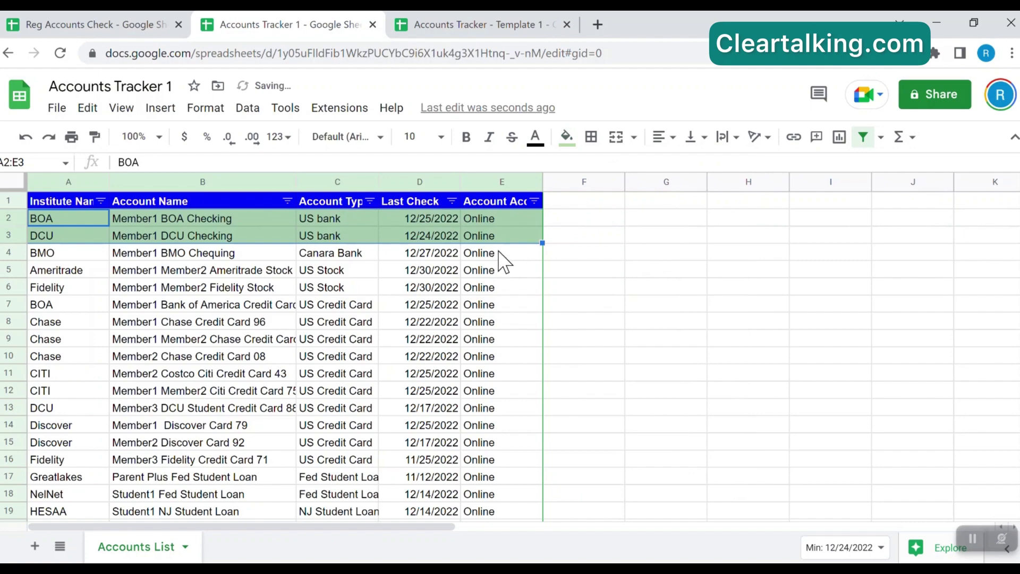
left_click_drag(53, 253, 499, 253)
left_click(566, 137)
left_click(662, 229)
Step: Fill the US Stock rows A5:E6 with light green and the US Credit Card rows A7:E16 with pale cyan
left_click_drag(53, 269, 500, 288)
left_click(566, 137)
left_click(645, 246)
left_click_drag(54, 304, 499, 460)
left_click(566, 137)
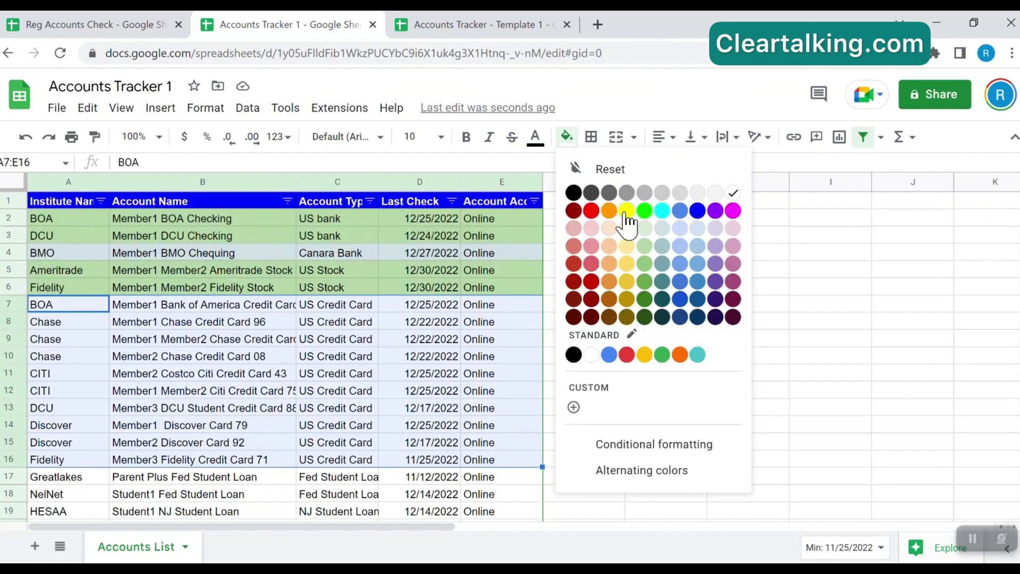
left_click(662, 229)
Step: Fill the student loan rows A17:E19 with light green and the auto insurance row A20:E20 with pale cyan
left_click(566, 137)
left_click(53, 477)
scroll(497, 421, "down", 2)
left_click_drag(53, 373, 499, 408)
left_click(566, 137)
left_click(644, 246)
left_click_drag(53, 425, 500, 425)
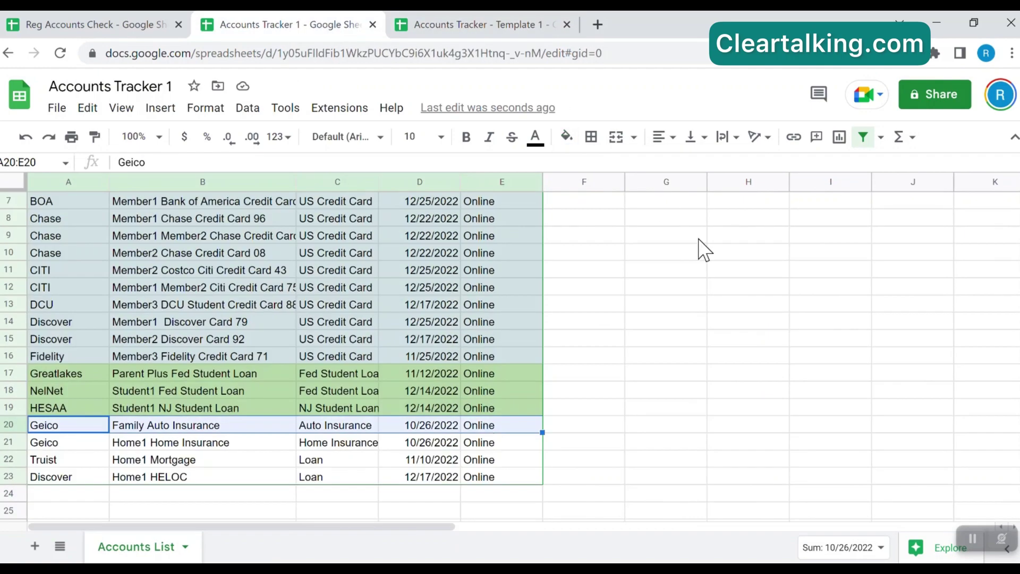
left_click(566, 136)
left_click(662, 228)
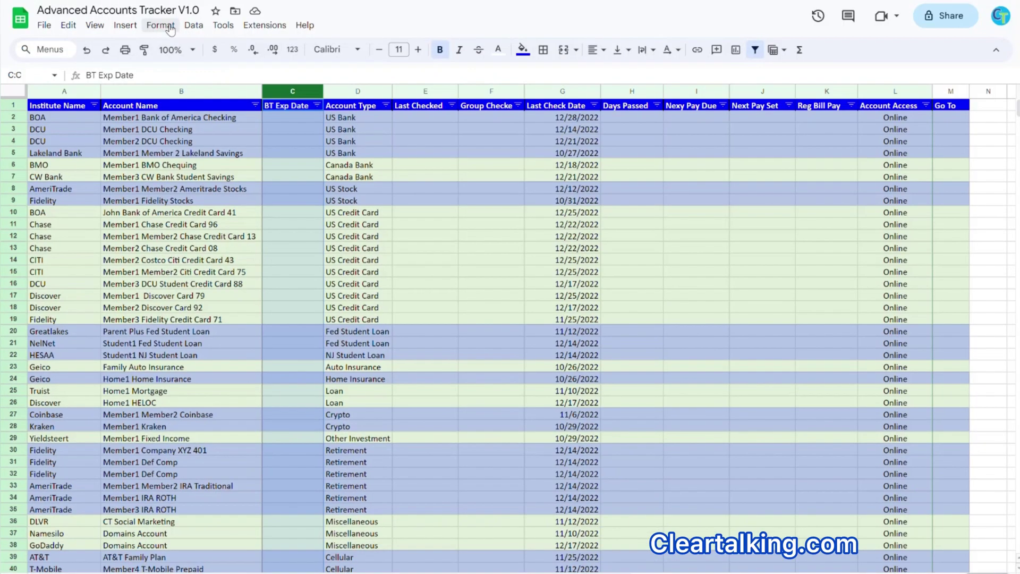
Step: Apply the Date number format to the BT Exp Date column in Advanced Accounts Tracker V1.0
left_click(161, 25)
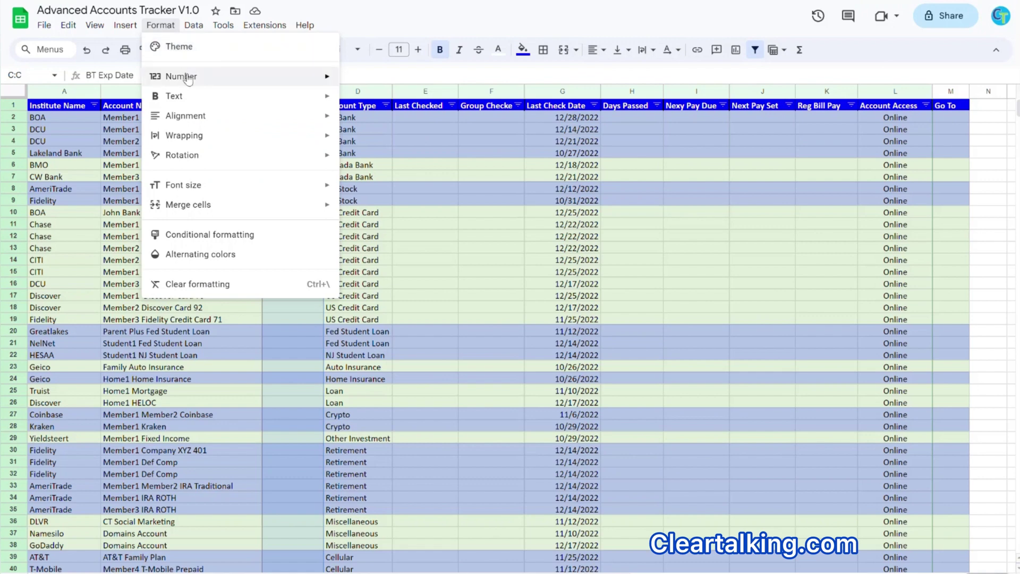
mouse_move(189, 79)
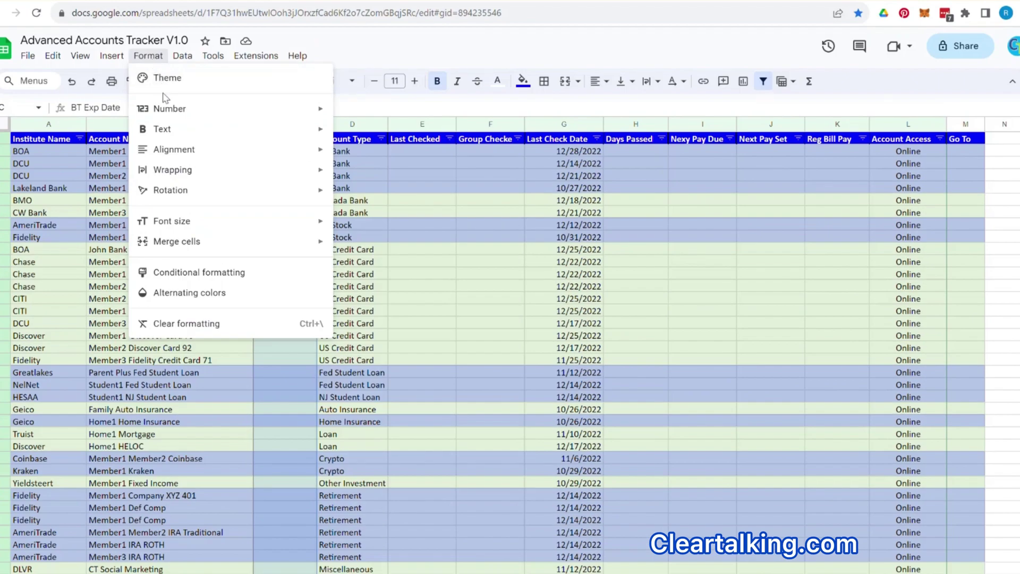
mouse_move(186, 61)
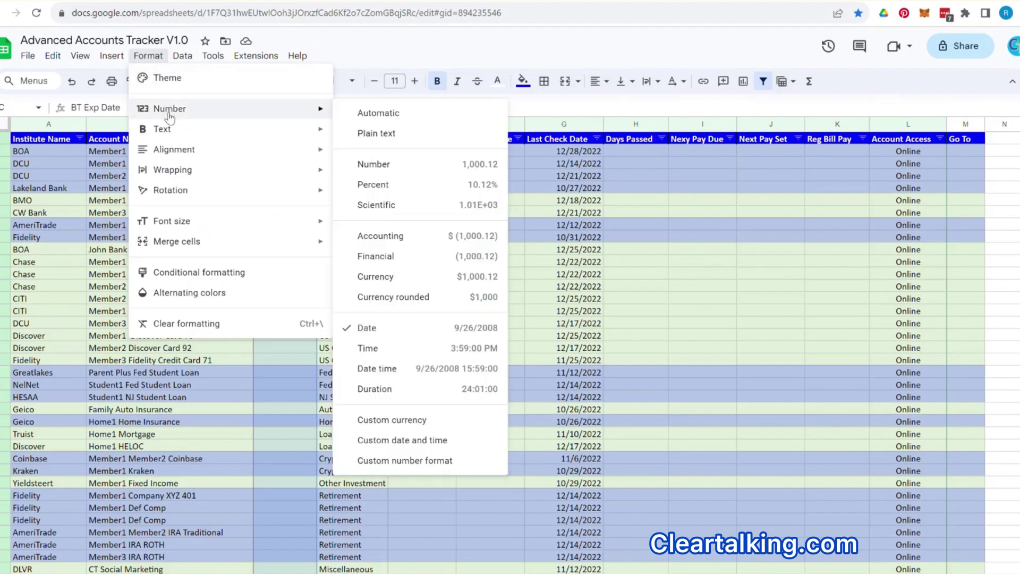
left_click(385, 334)
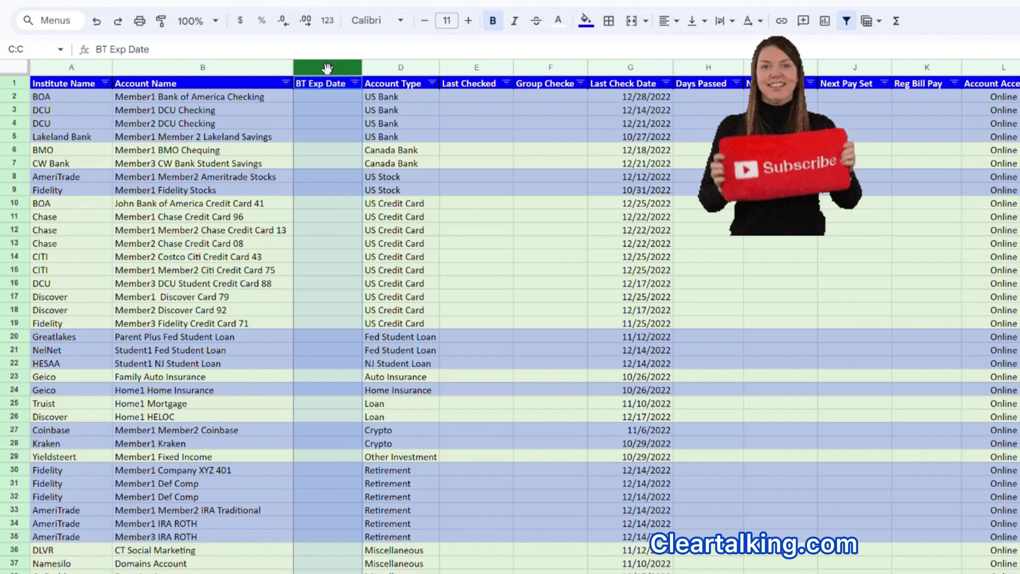
Step: Add a conditional formatting rule to cell C10 that applies no fill color when the cell is empty
left_click(320, 204)
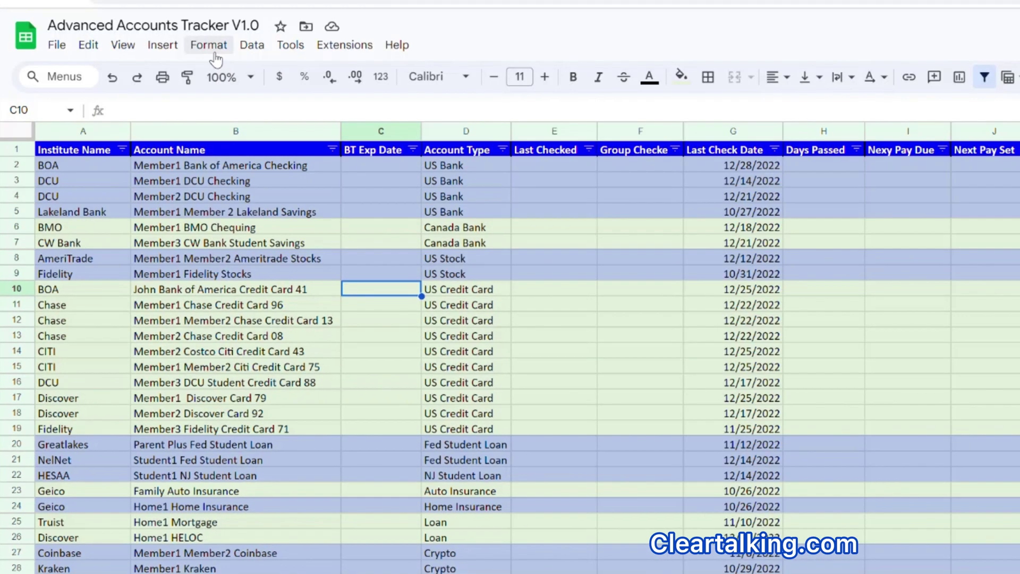
left_click(210, 46)
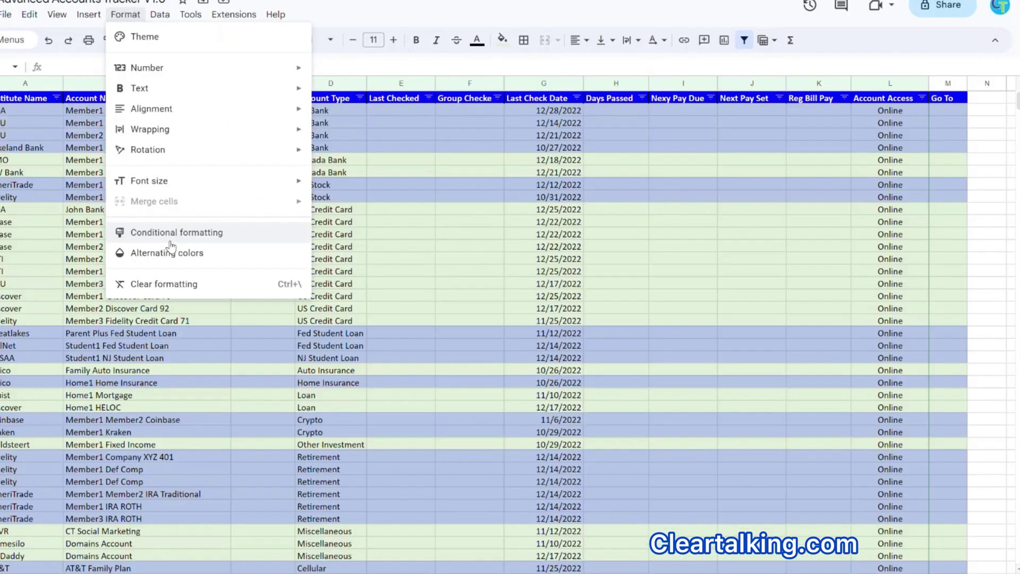
left_click(175, 233)
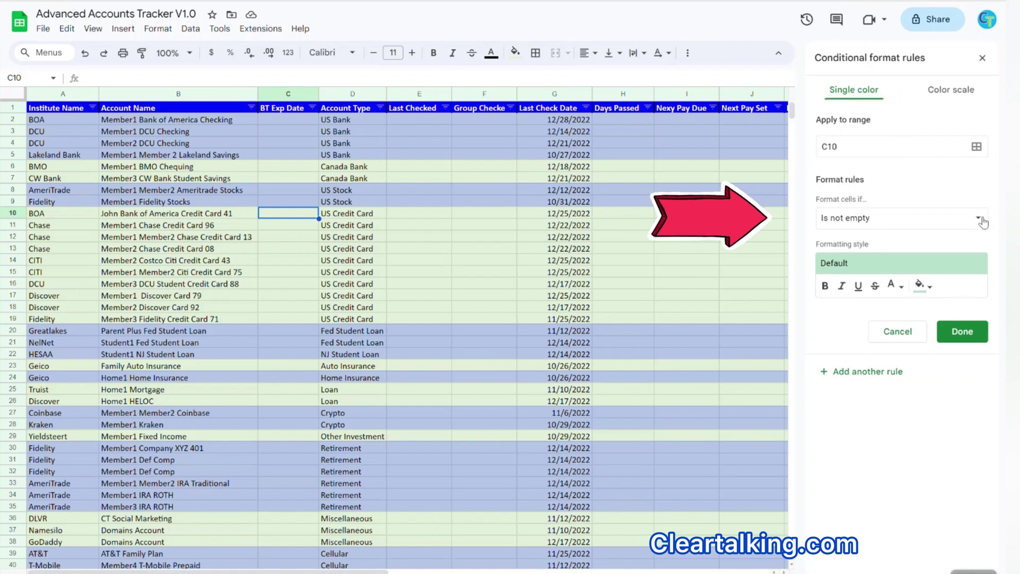
left_click(983, 219)
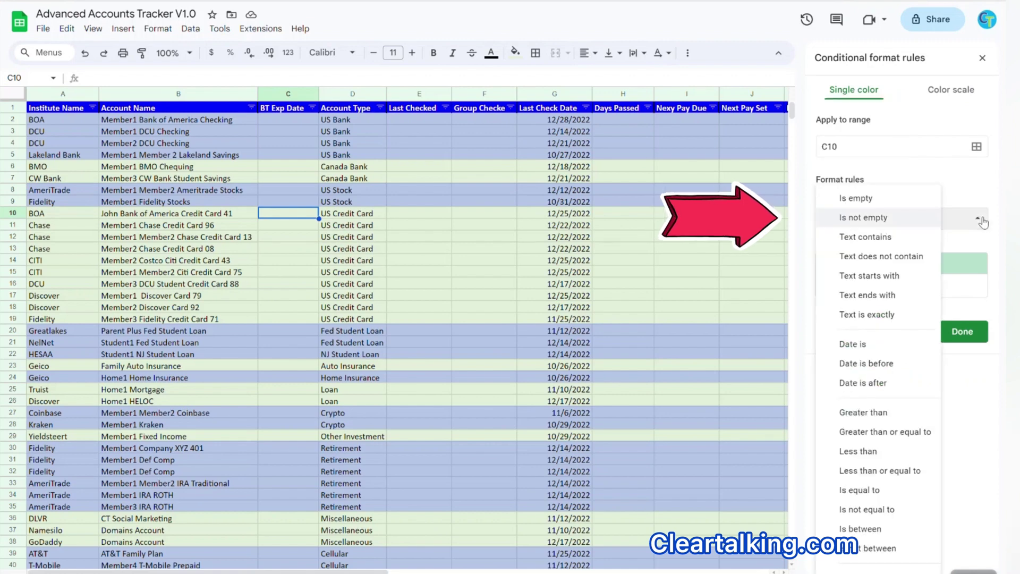
left_click(859, 200)
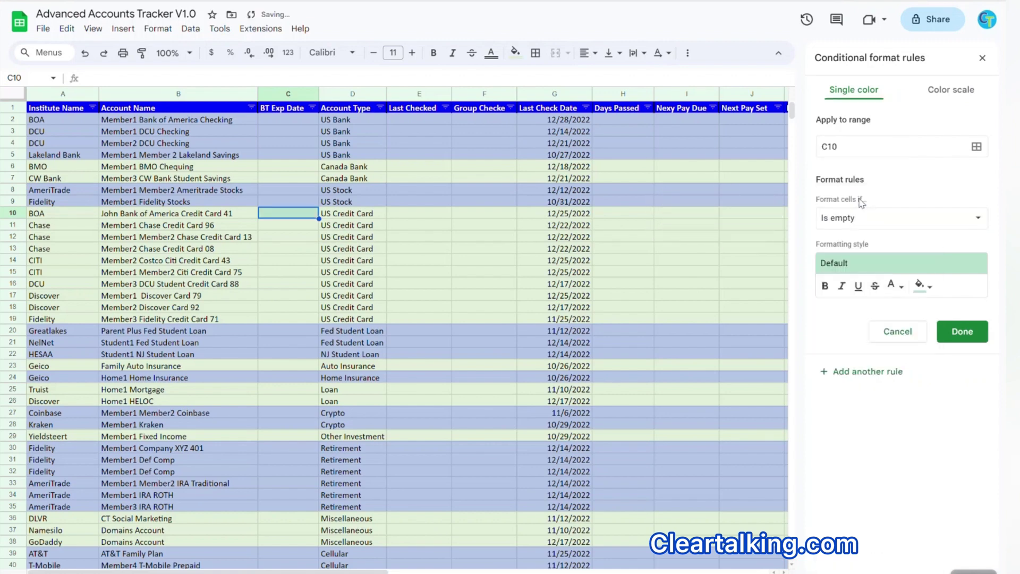
left_click(928, 288)
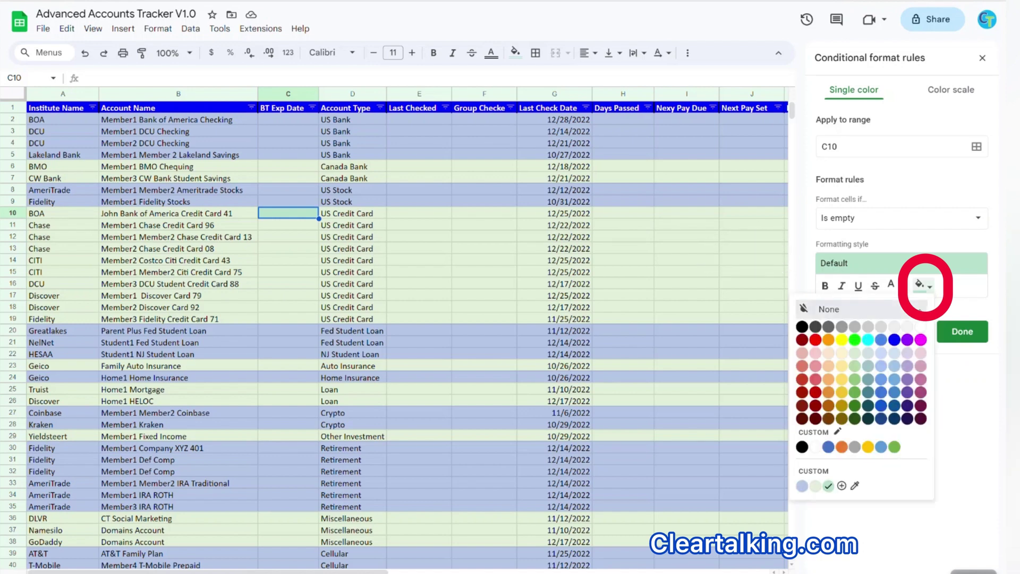
left_click(925, 317)
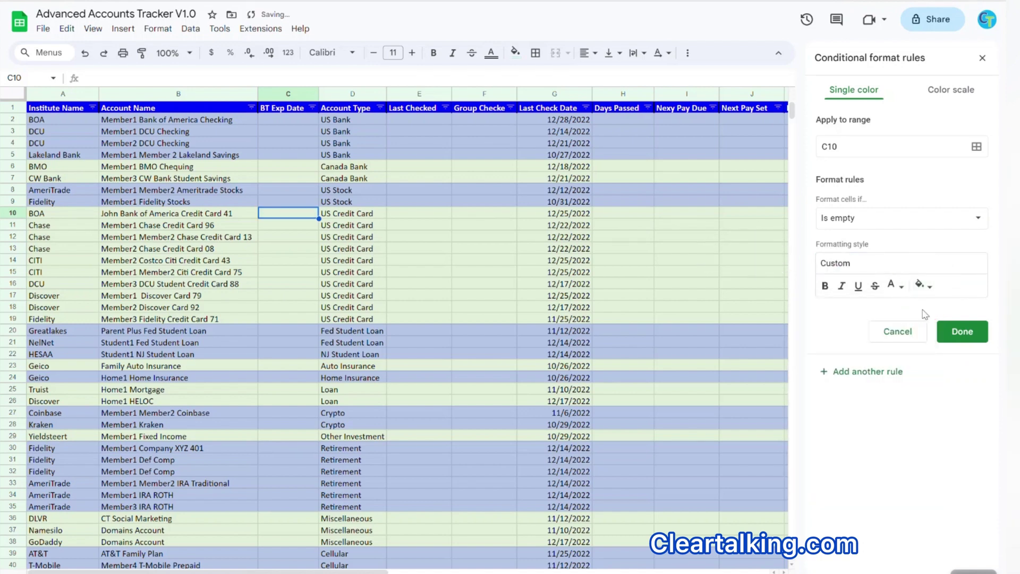
left_click(962, 332)
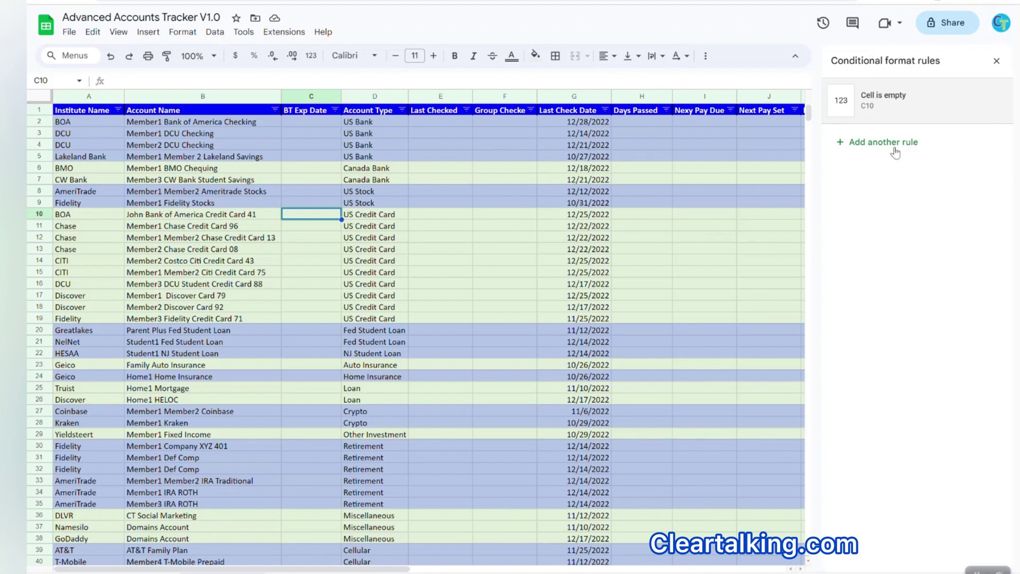
Step: Add a second rule to C10 that fills it red using the custom formula =DAYS($C10, TODAY()) <=30, and close the rules
left_click(895, 153)
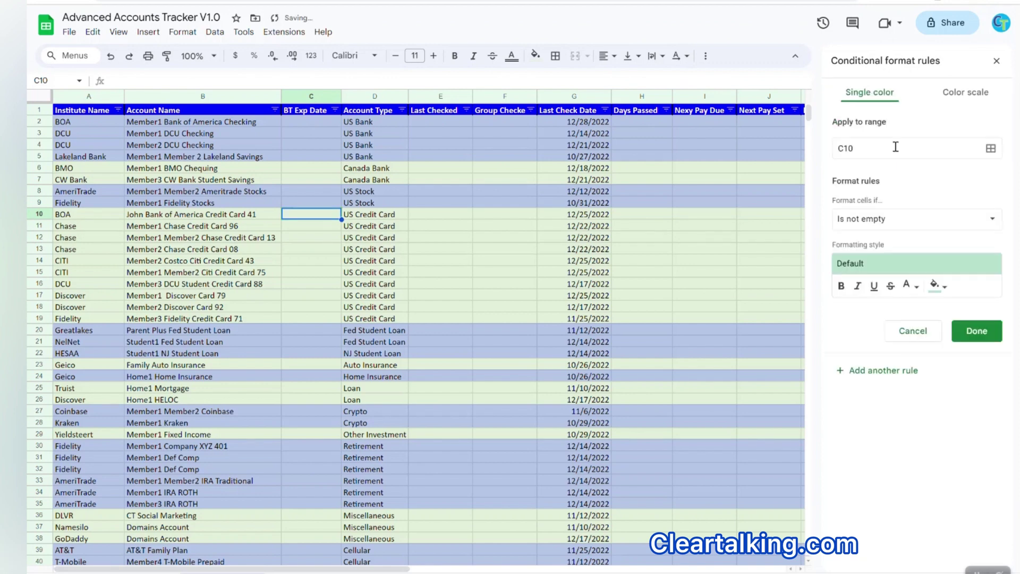
left_click(992, 218)
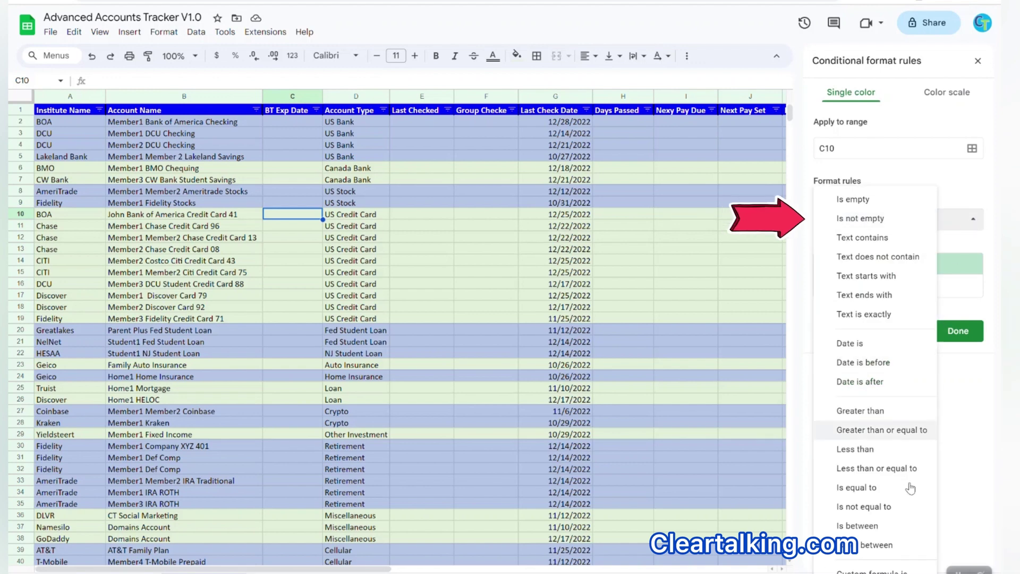
left_click(899, 571)
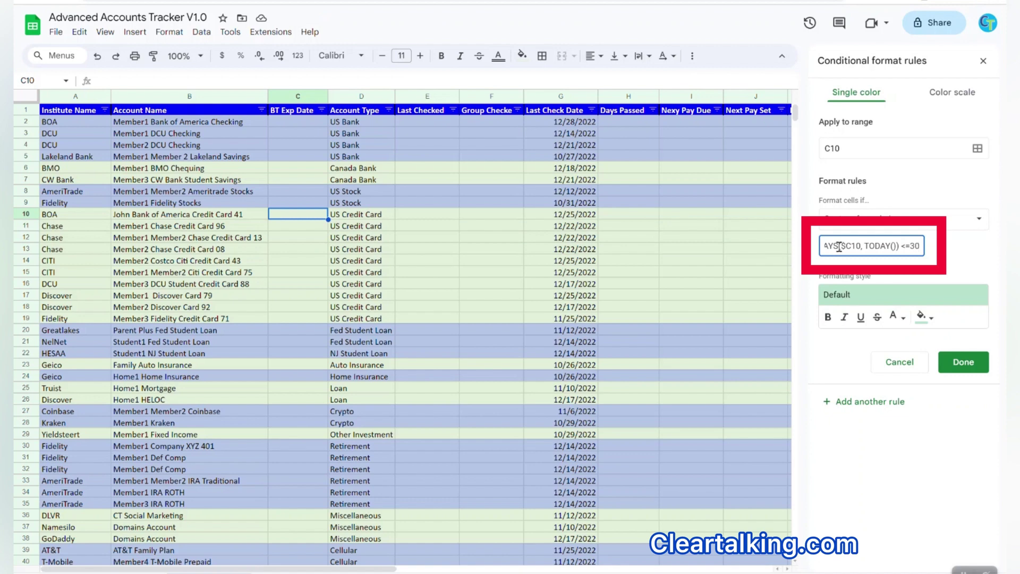
left_click(932, 319)
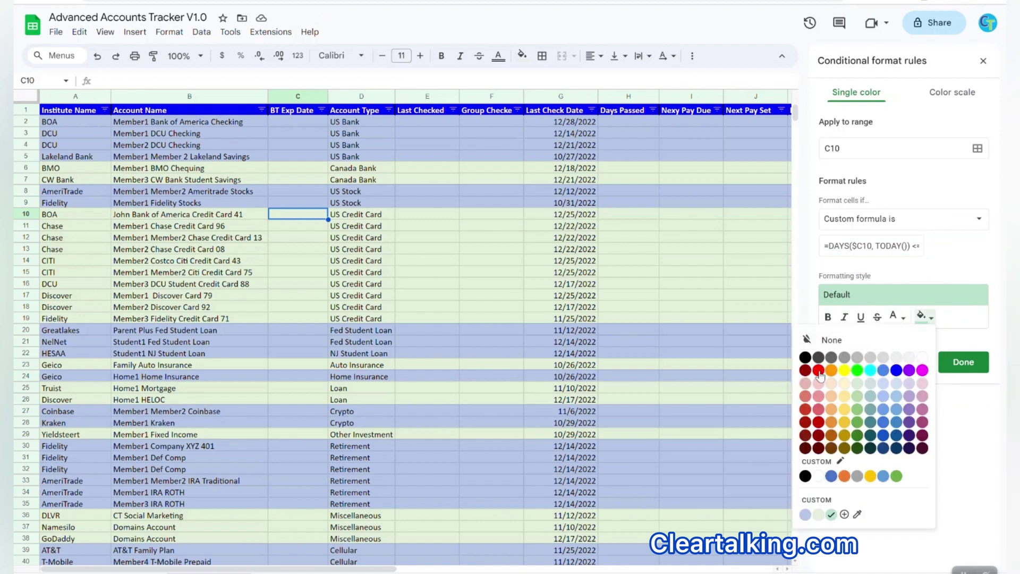
left_click(819, 373)
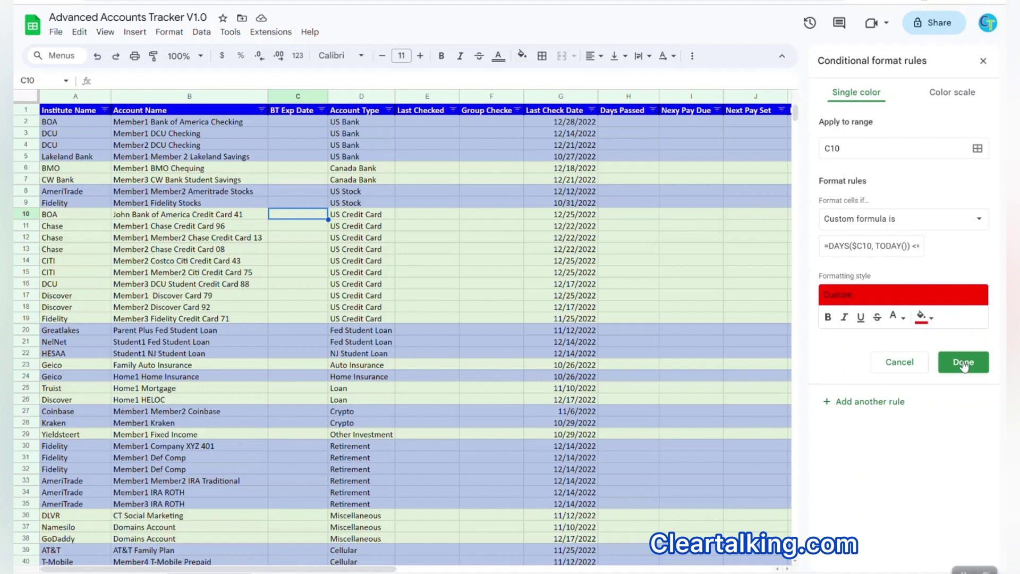
left_click(963, 365)
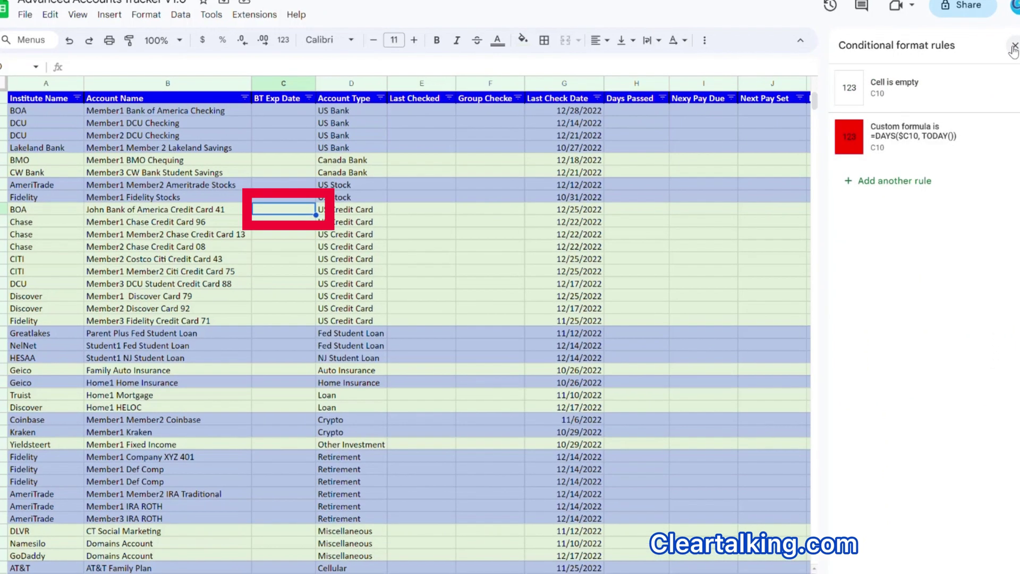
left_click(983, 61)
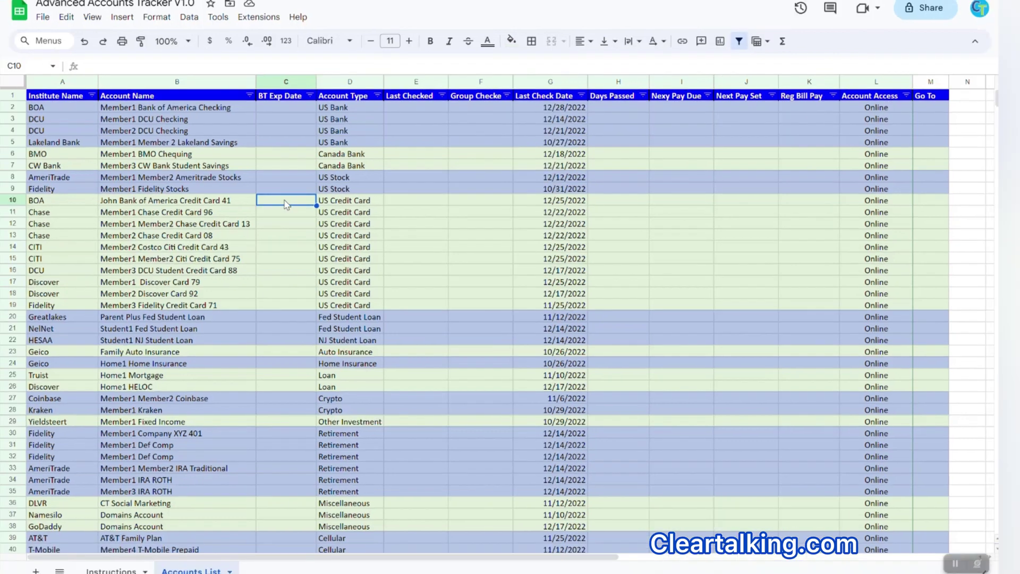
Step: Copy cell C10 and paste only its format onto C11:C19 in the BT Exp Date column
right_click(285, 213)
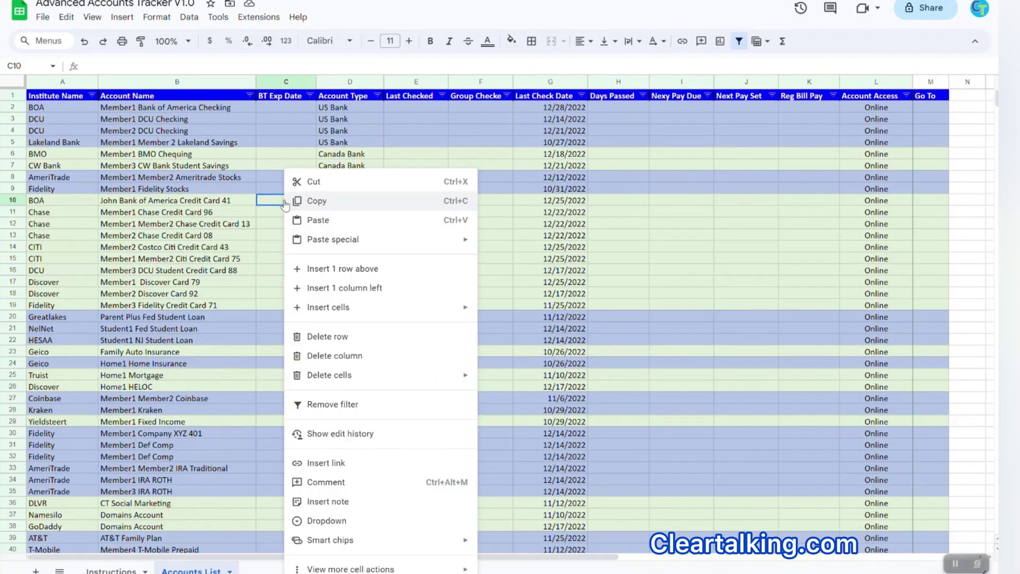
left_click(316, 201)
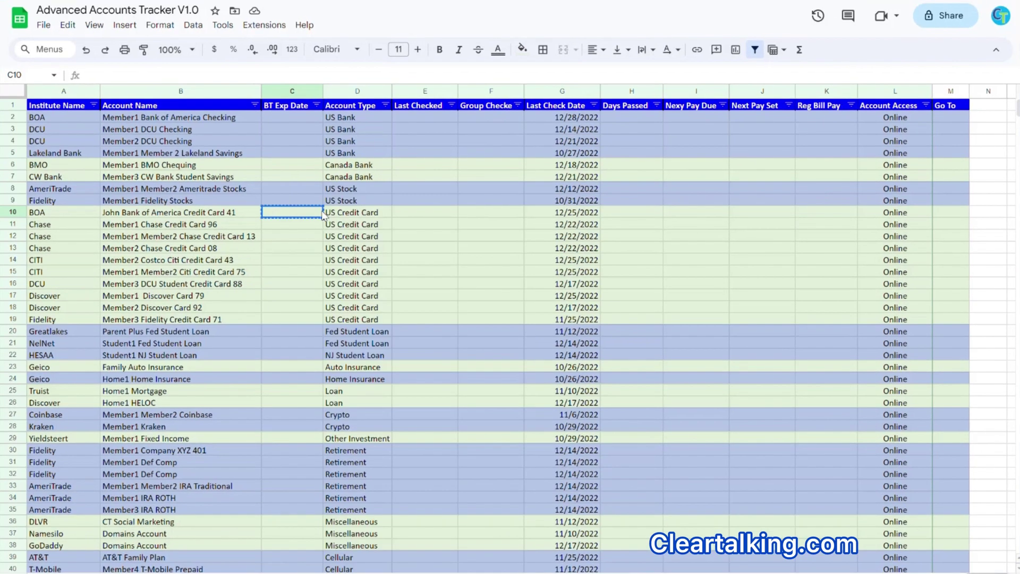
left_click(309, 225)
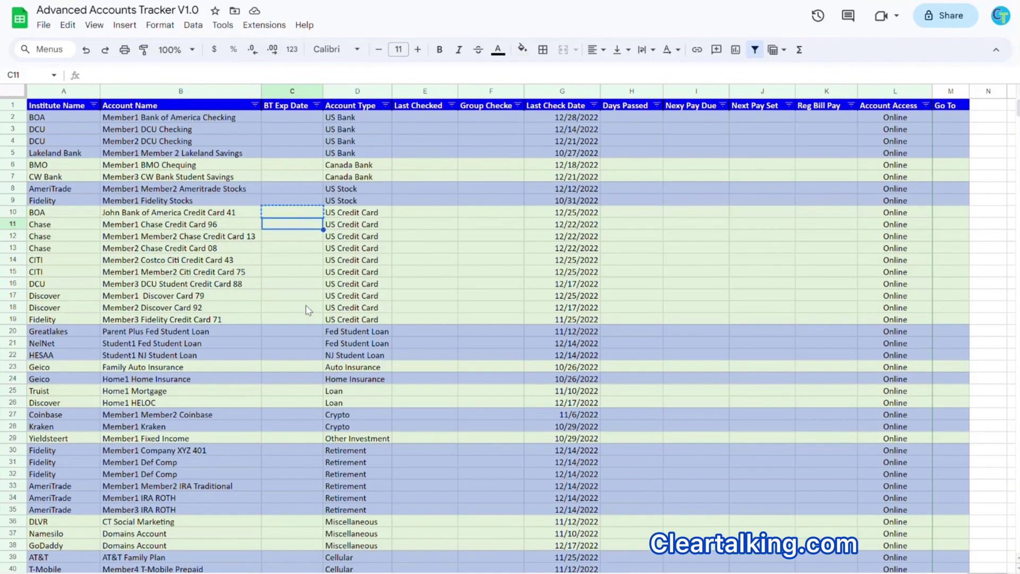
left_click(297, 322, "shift")
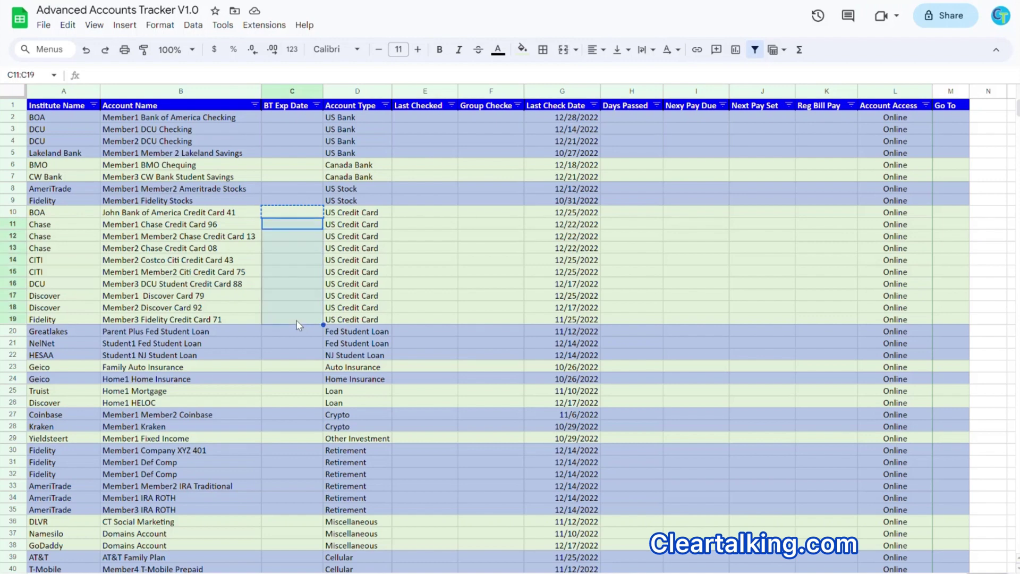
right_click(297, 325)
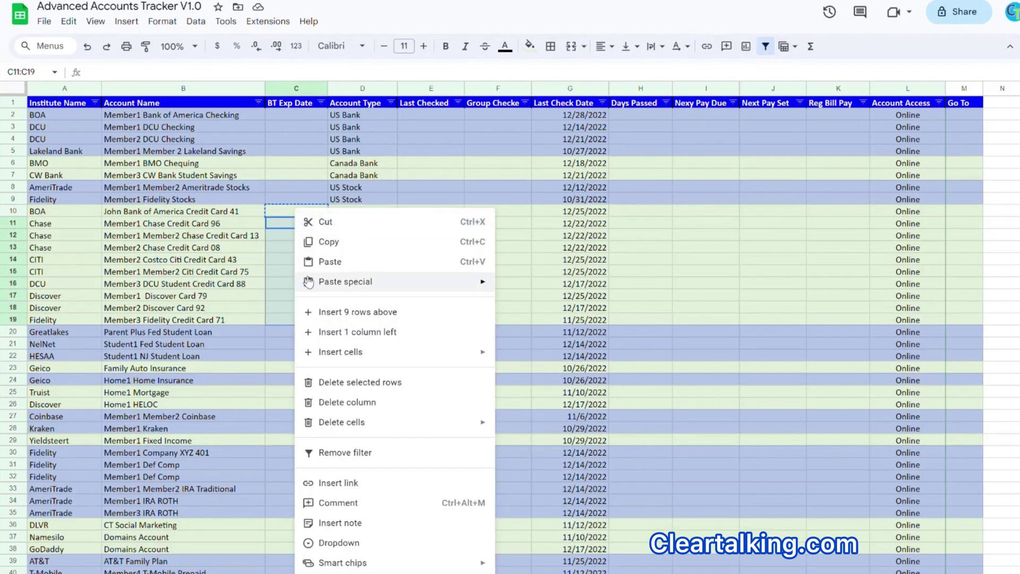
mouse_move(320, 285)
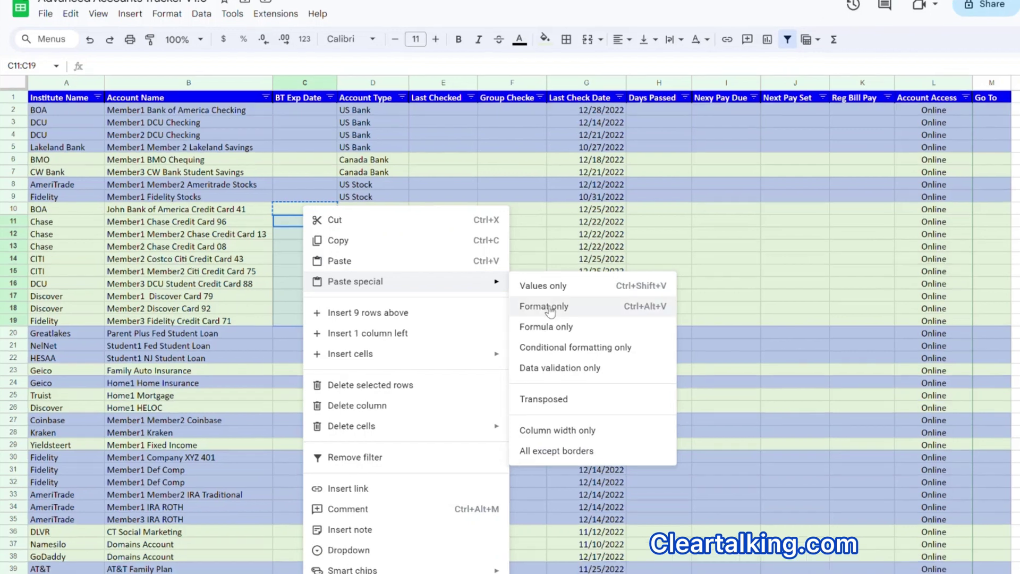
left_click(551, 312)
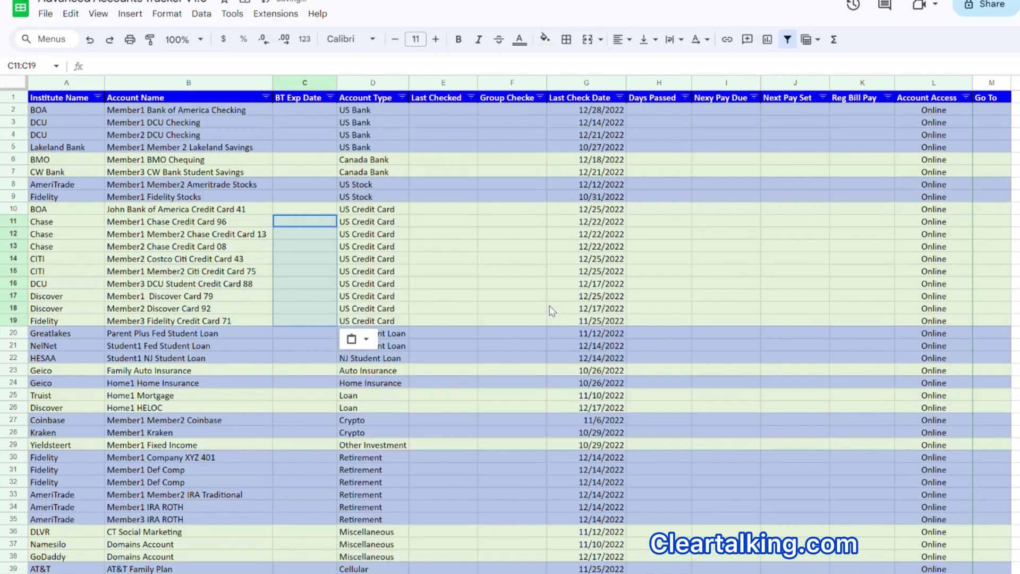
Step: Enter the BT Exp Date 10/2/2023 in C10 and 9/30/2023 in C12
left_click(319, 234)
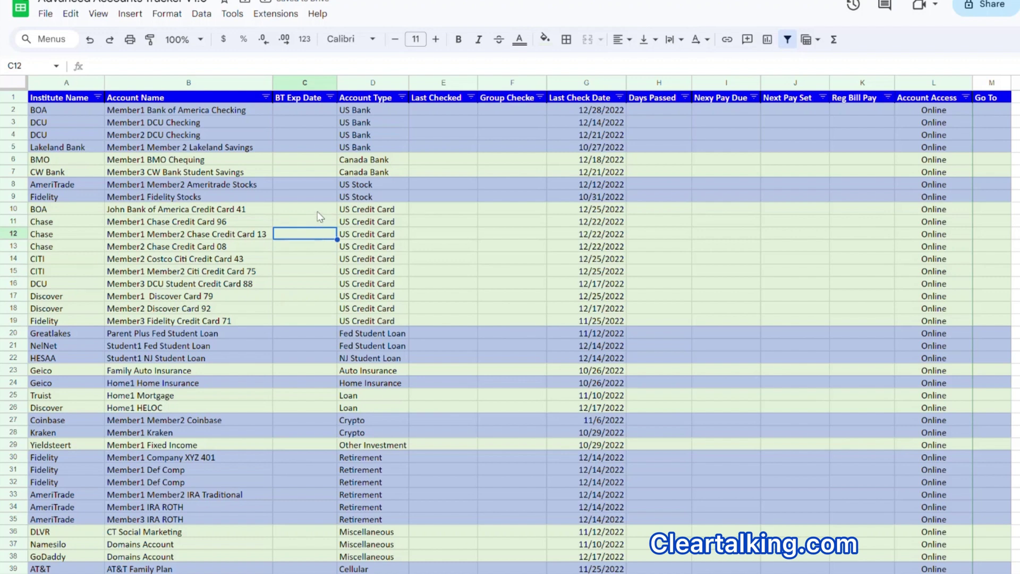
left_click(317, 212)
type("10/2/2023")
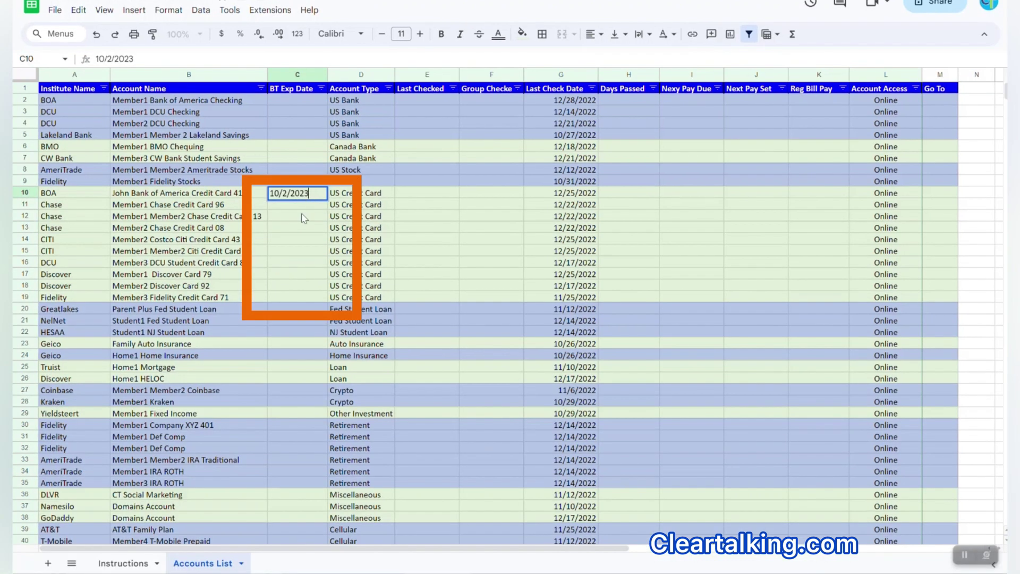
left_click(303, 218)
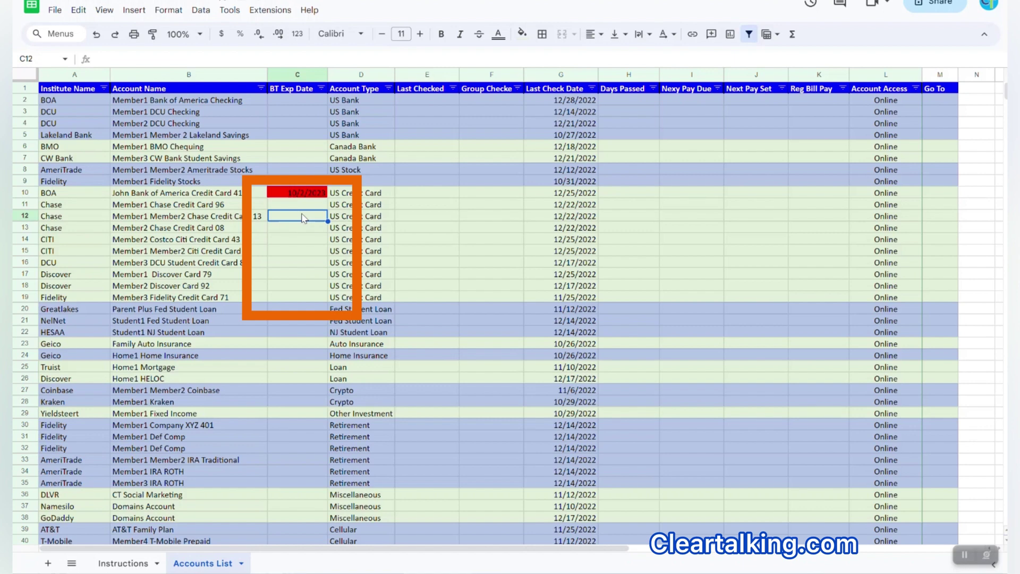
type("9/30")
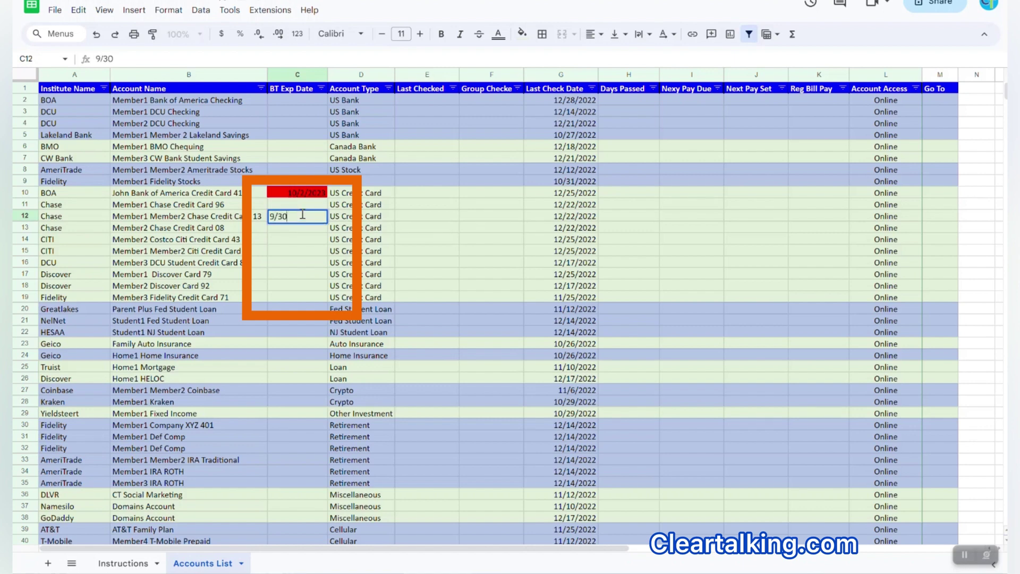
type("/2023")
Step: Enter the BT Exp Dates 11/1/2023 in C15, 10/22/2023 in C16 and 1/1/2024 in C17
left_click(318, 253)
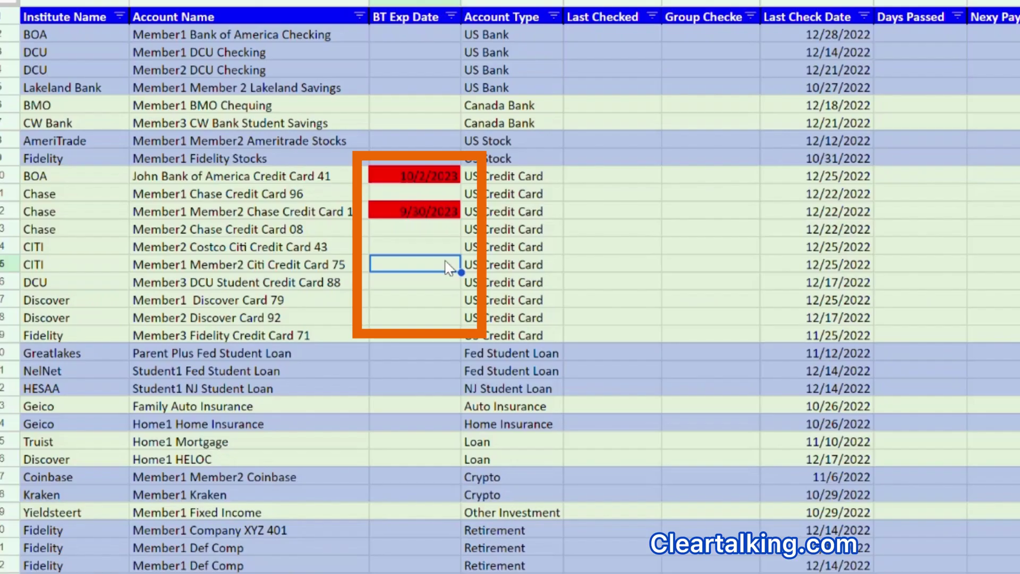
type("11/1/2023")
left_click(311, 265)
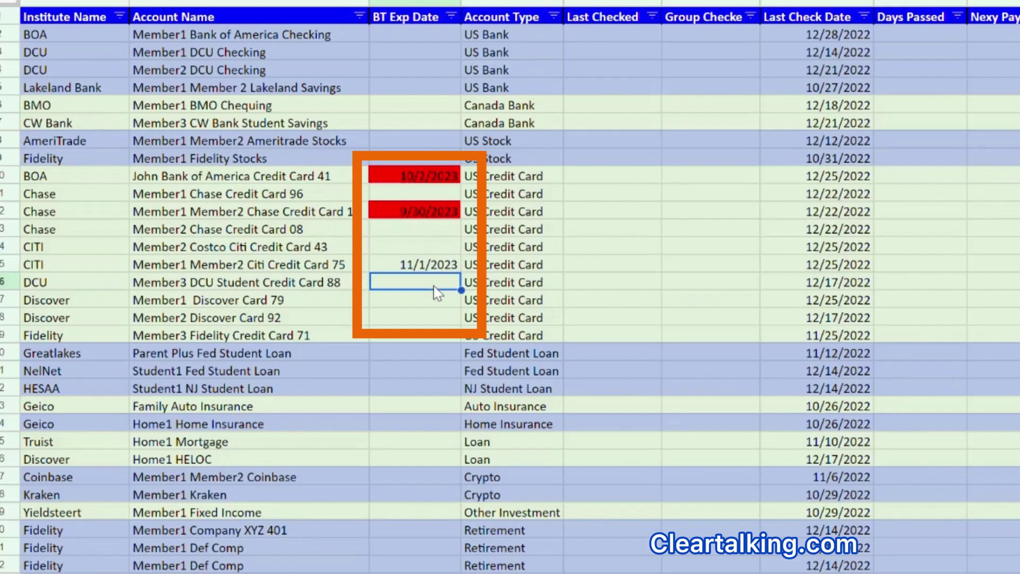
type("10/22/2023")
left_click(446, 309)
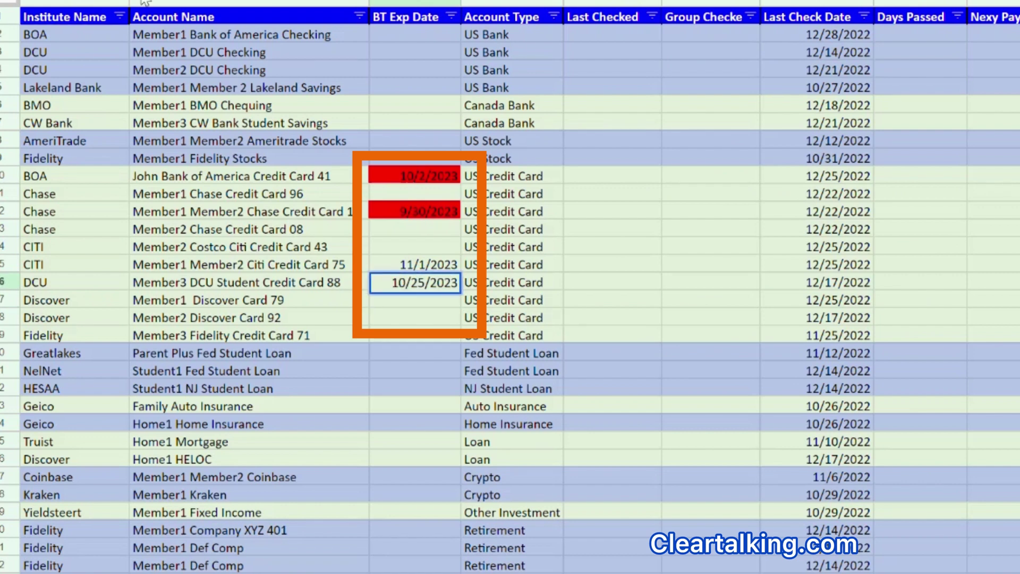
type("1/1/2024")
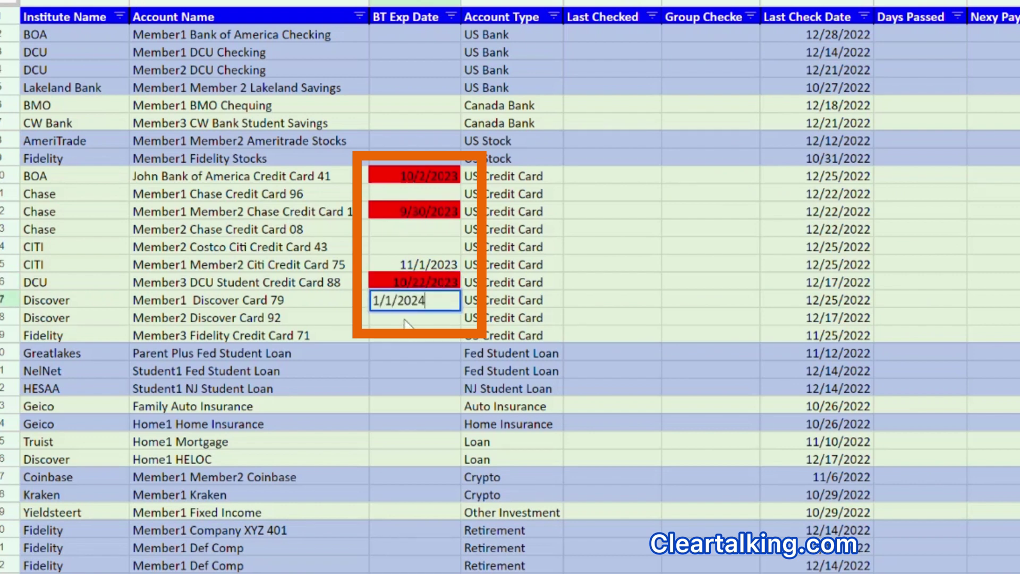
left_click(445, 318)
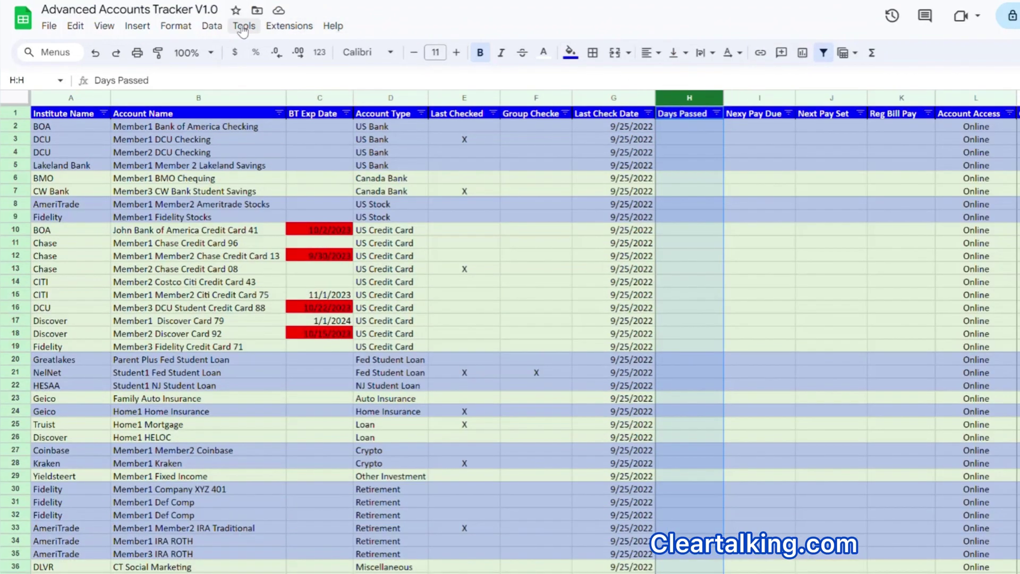
Step: Apply the custom number format 0 to the Days Passed column H
left_click(180, 29)
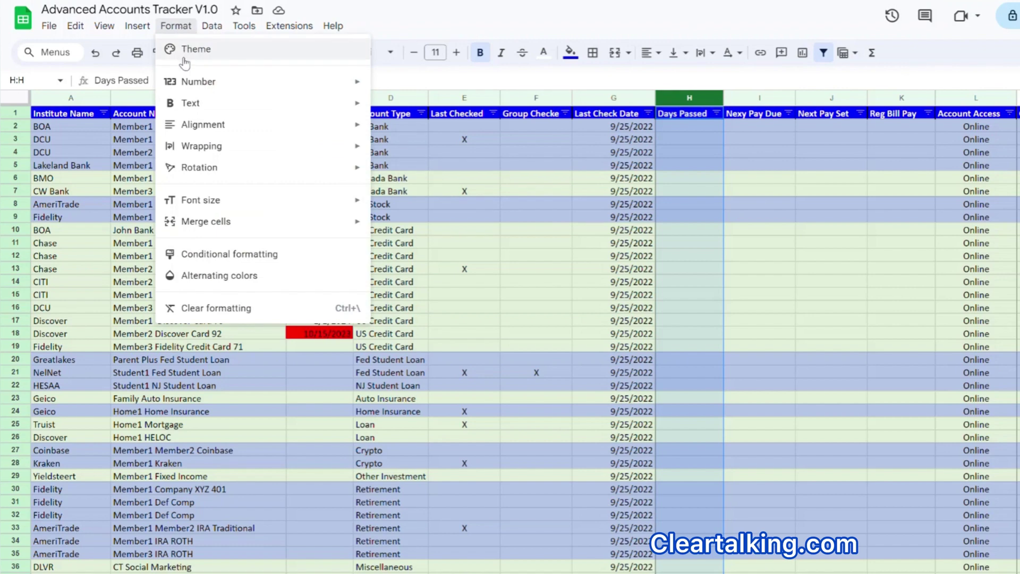
mouse_move(185, 84)
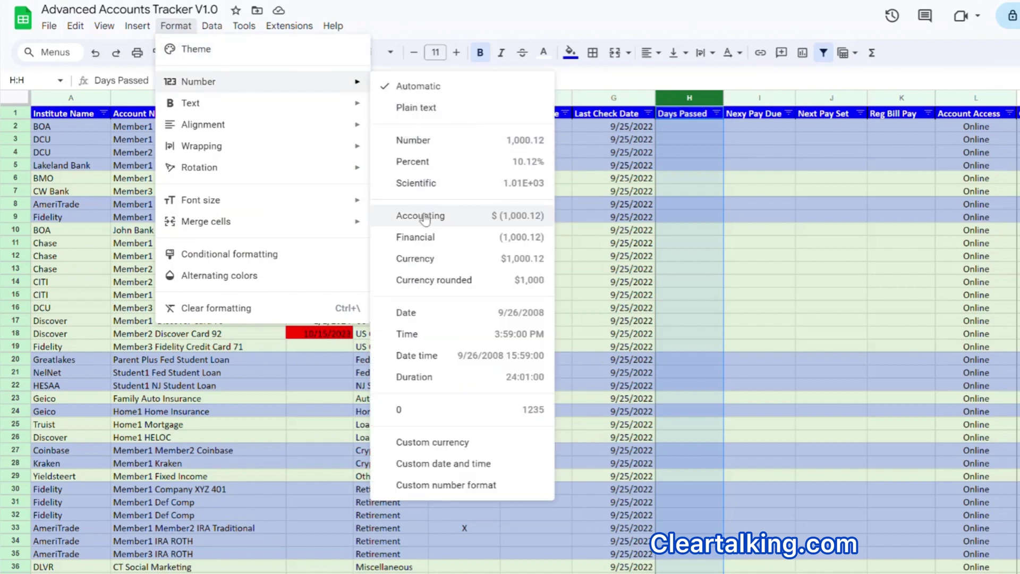
left_click(472, 485)
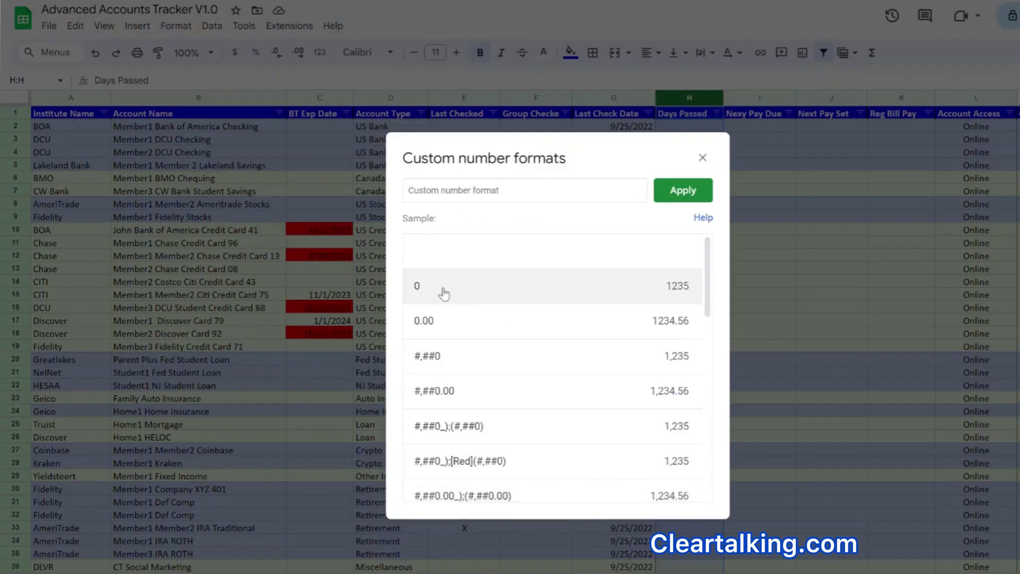
left_click(443, 294)
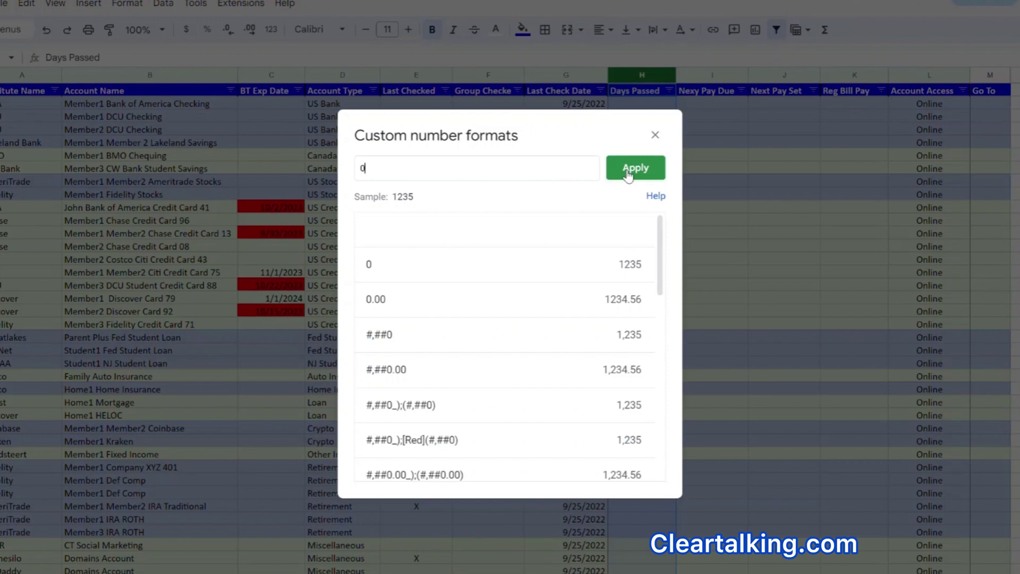
left_click(628, 174)
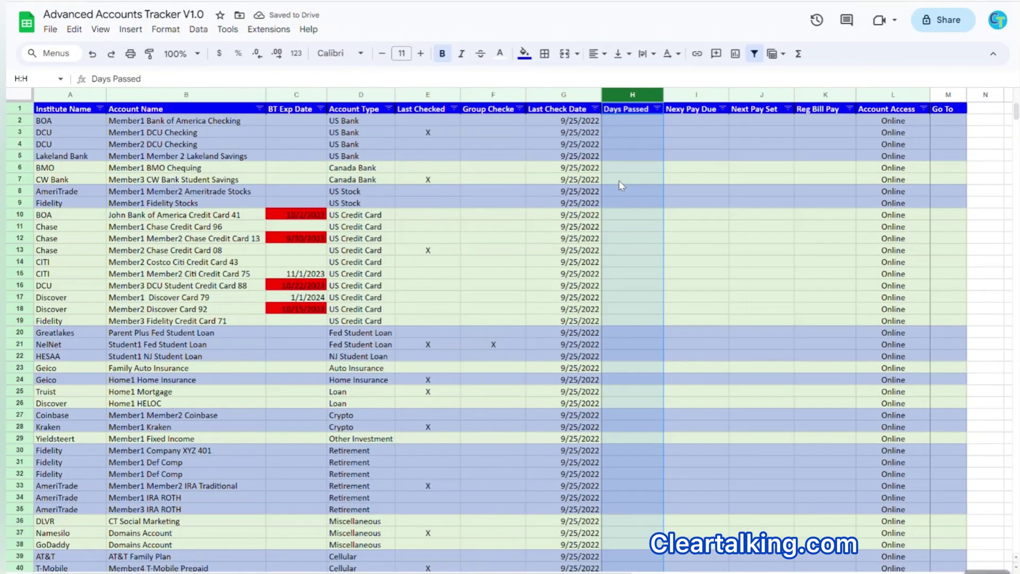
Step: Enter the formula =DAYS(TODAY(),G2) in cell H2 of the Days Passed column
left_click(621, 123)
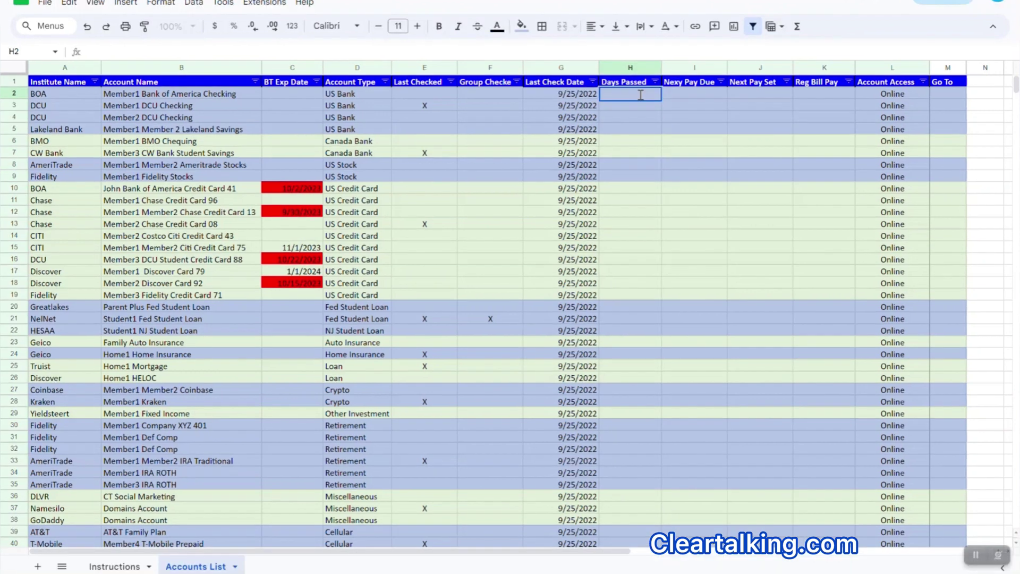
type("=DAYS(TODAY(),G2)")
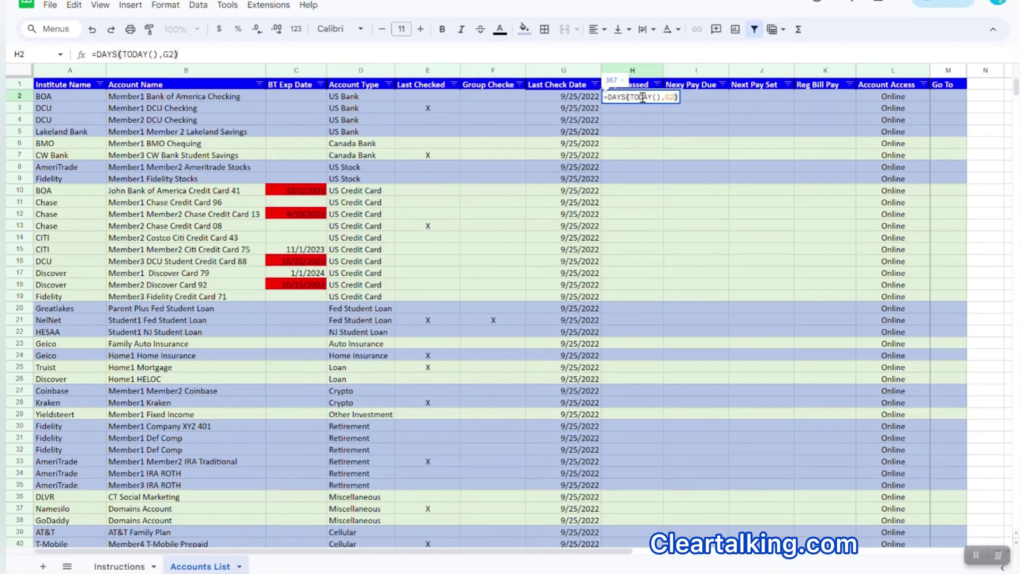
key("Return")
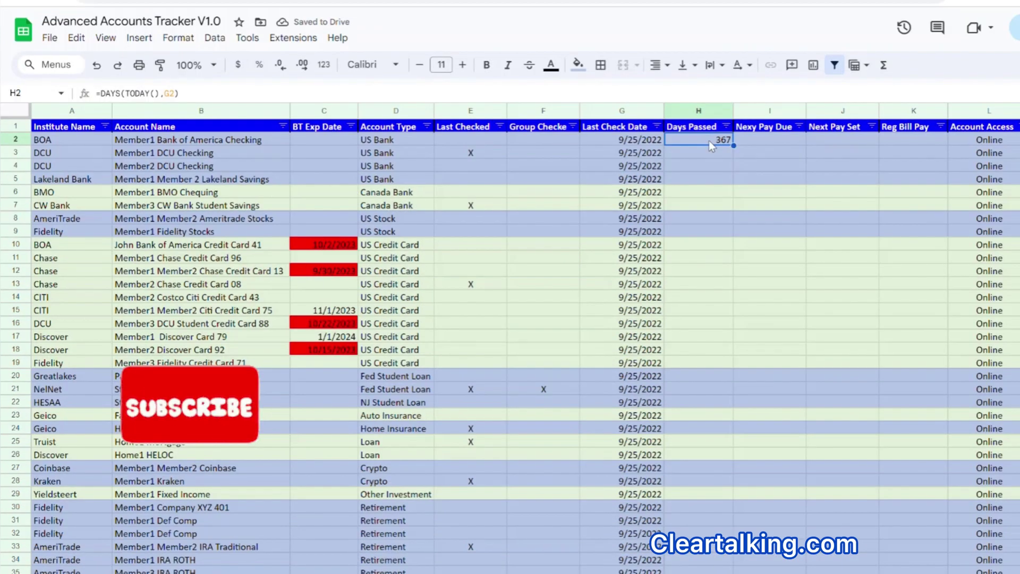
Step: Copy H2 and paste only its formula into the remaining Days Passed cells H3:H51
right_click(709, 140)
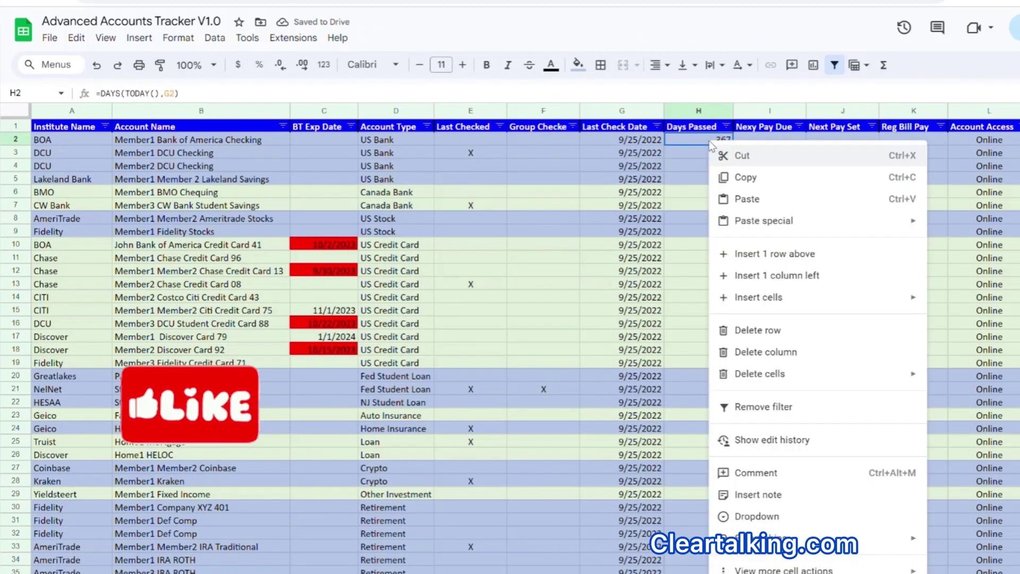
left_click(745, 177)
key("Down")
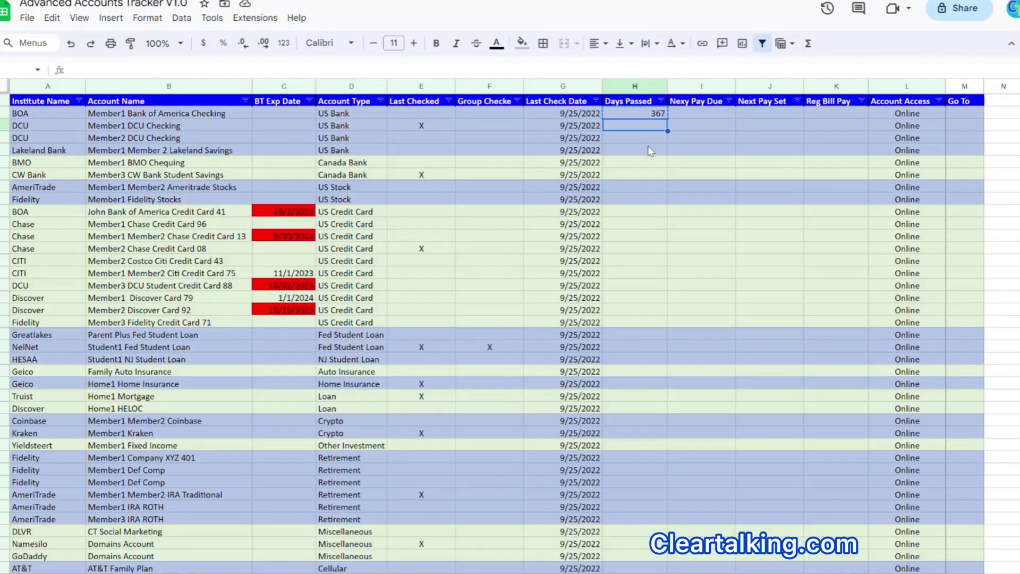
scroll(626, 142, "down", 6)
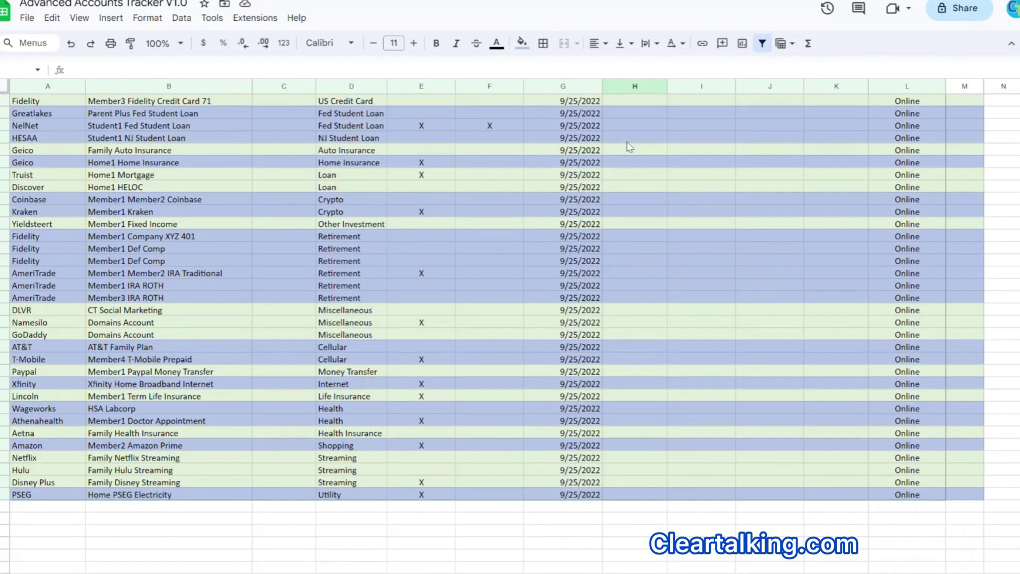
left_click(641, 496, "shift")
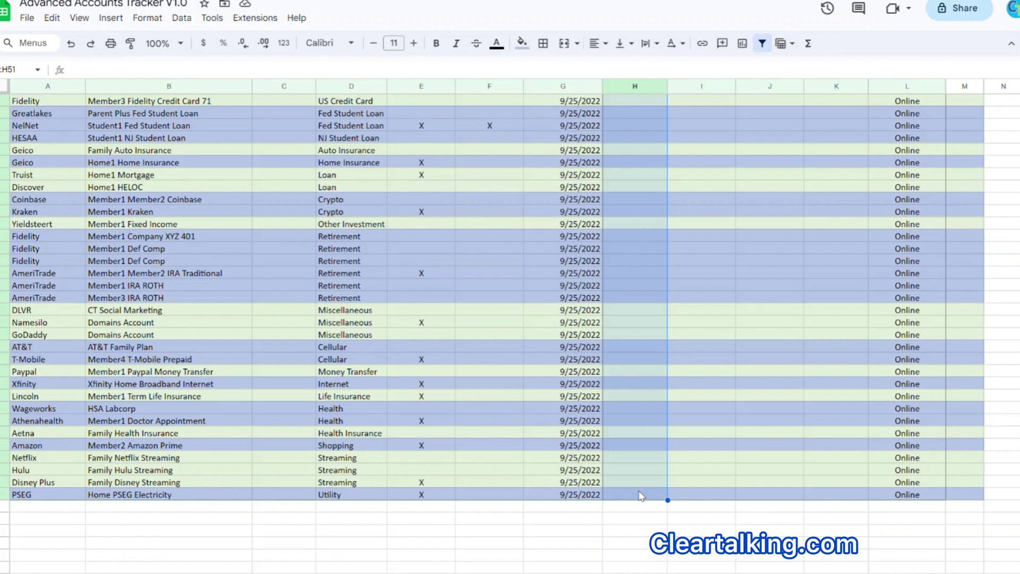
right_click(611, 267)
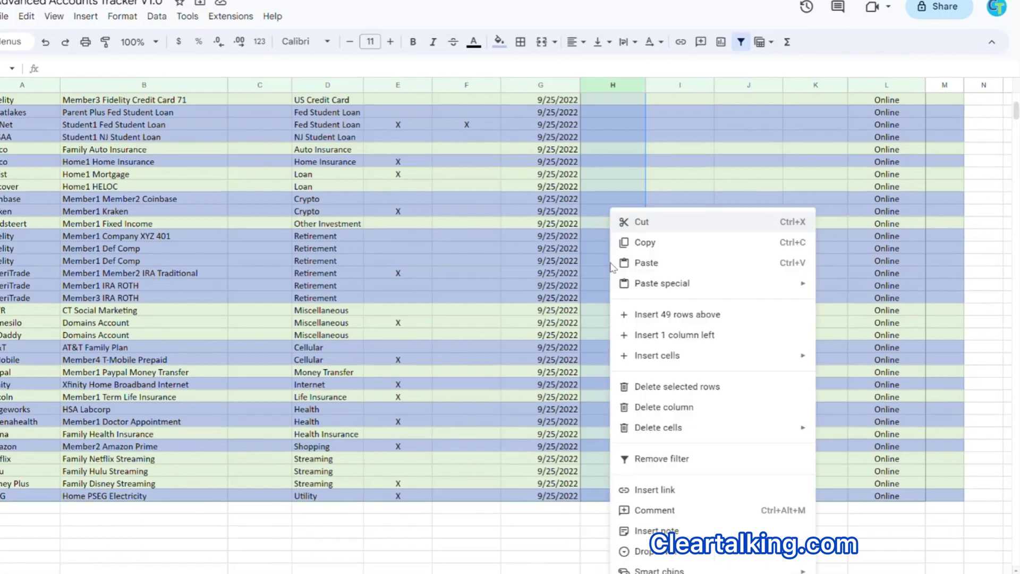
mouse_move(645, 283)
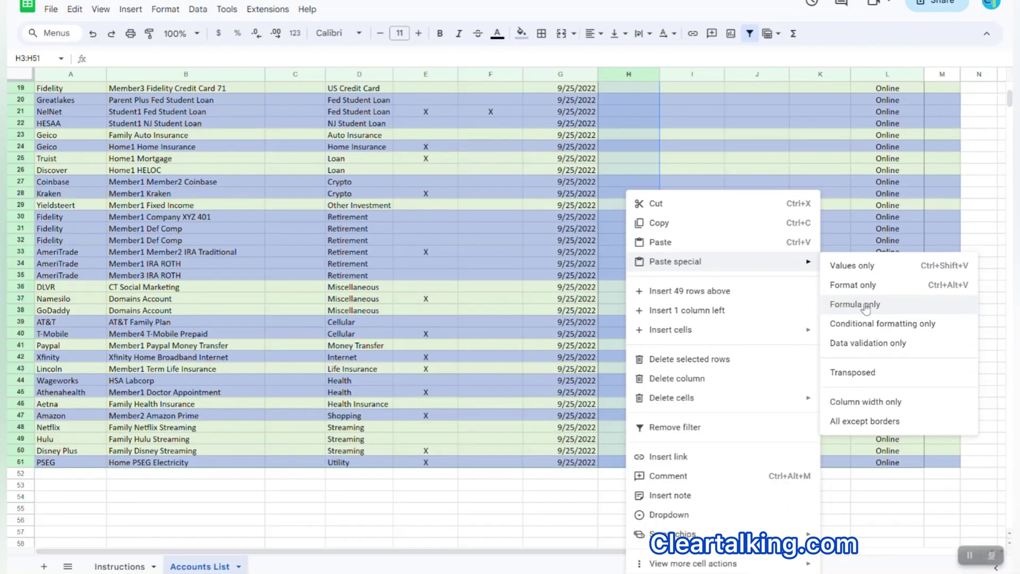
left_click(866, 305)
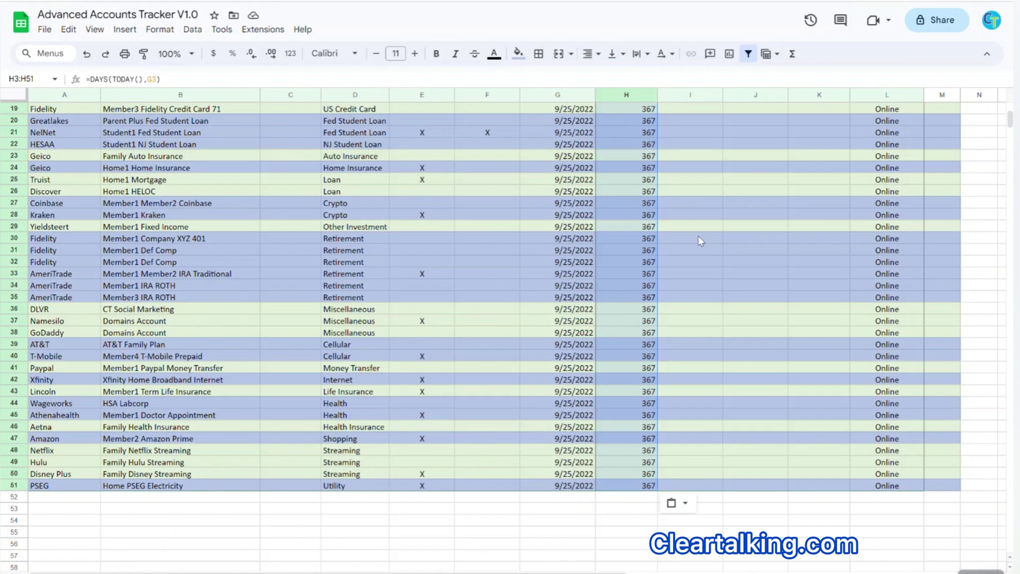
Step: Start a conditional formatting rule for the Days Passed column H applied to the range H2:H1011
scroll(700, 240, "up", 5)
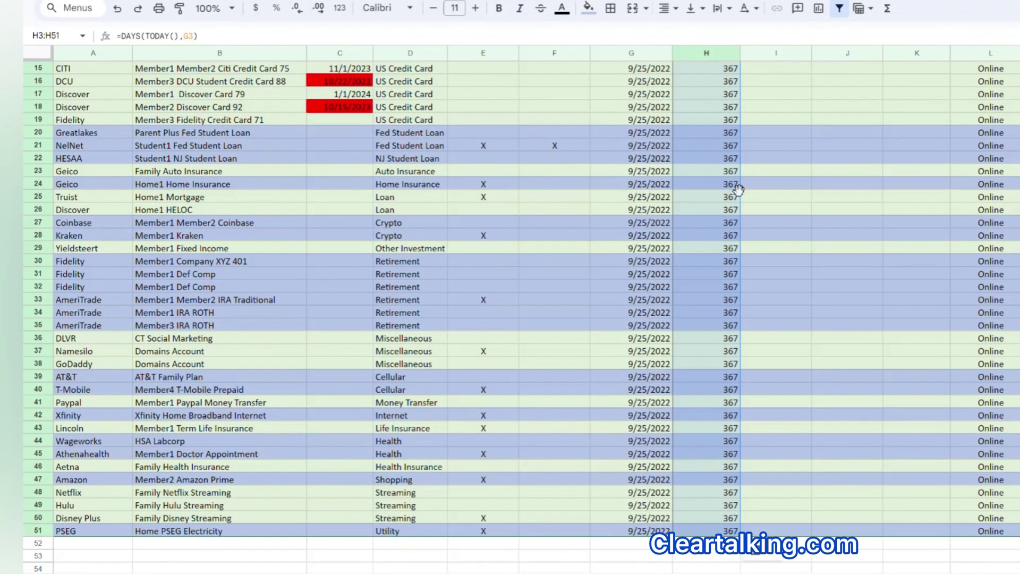
left_click(726, 55)
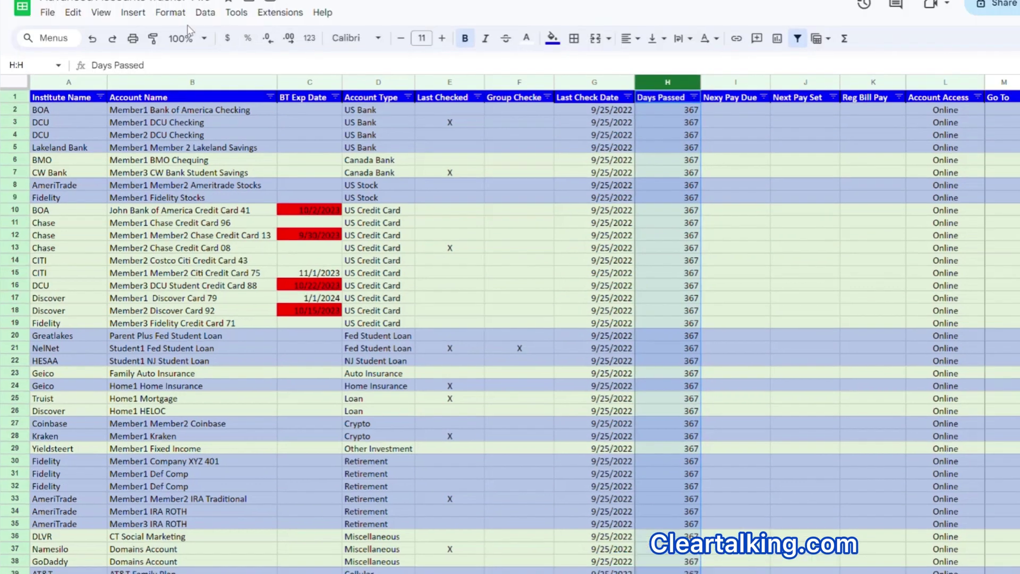
left_click(175, 14)
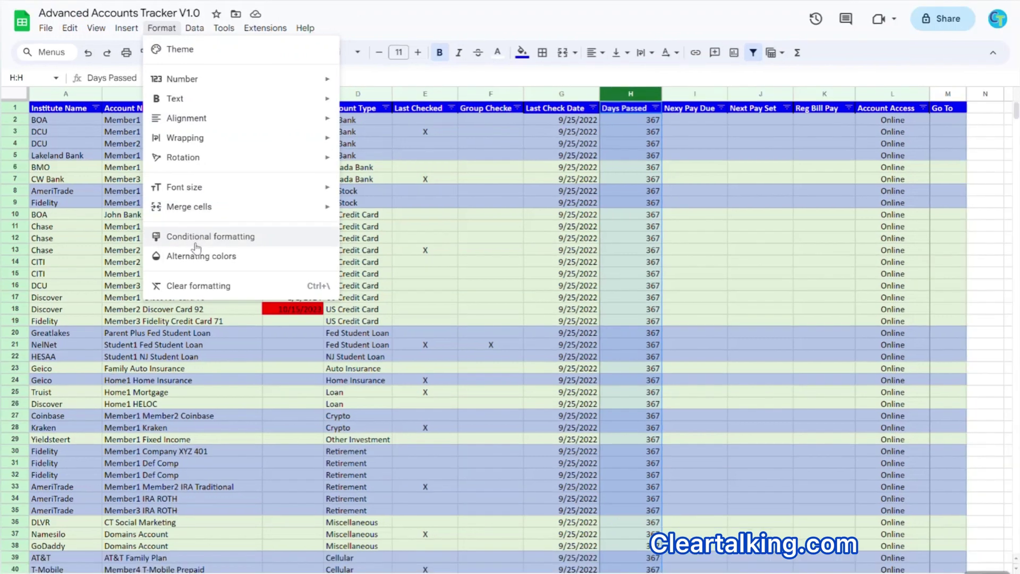
left_click(197, 237)
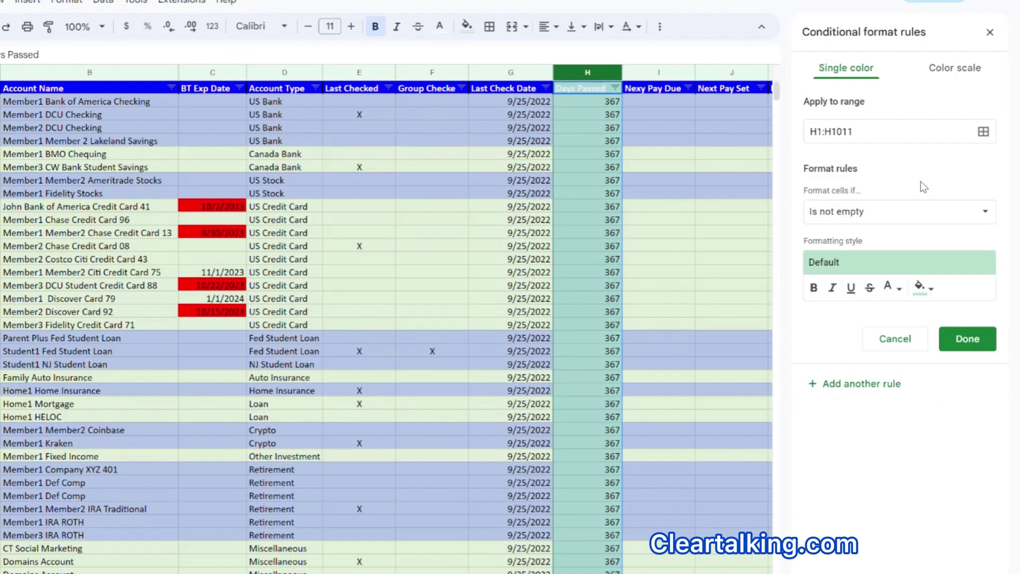
left_click(823, 134)
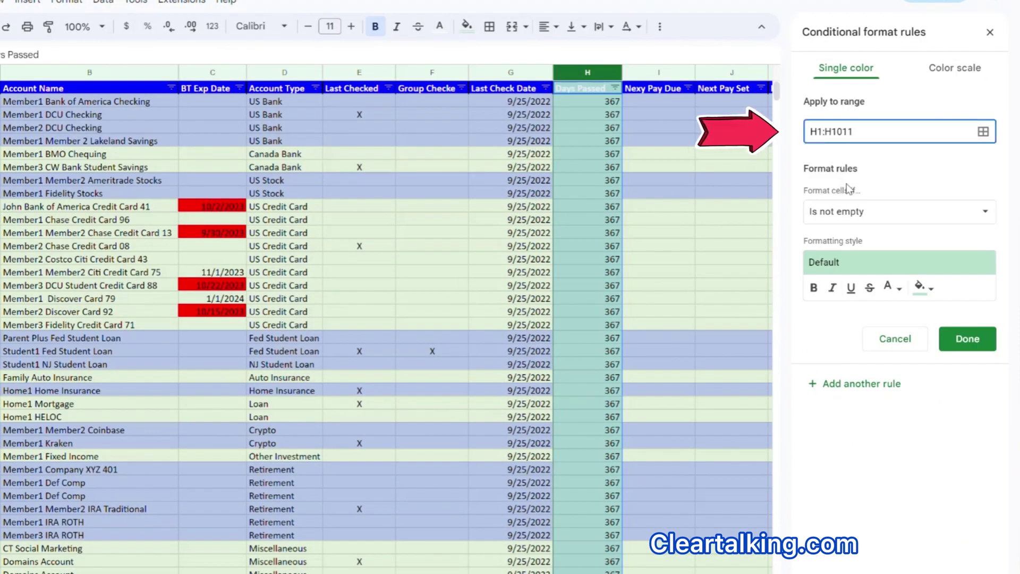
key("BackSpace")
type("2")
Step: Set the Days Passed rule's condition to greater than or equal to 7
left_click(895, 223)
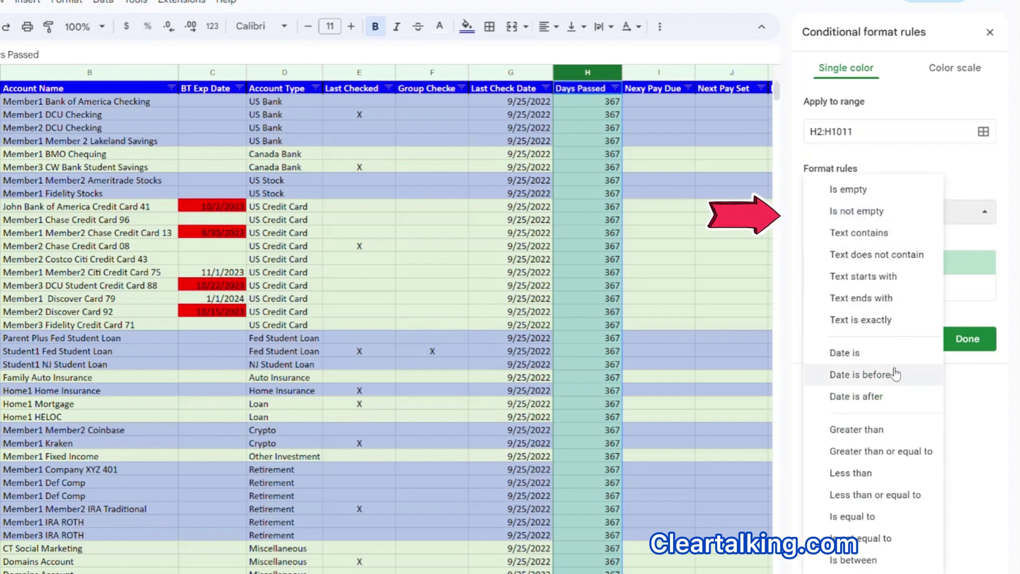
left_click(886, 457)
left_click(848, 240)
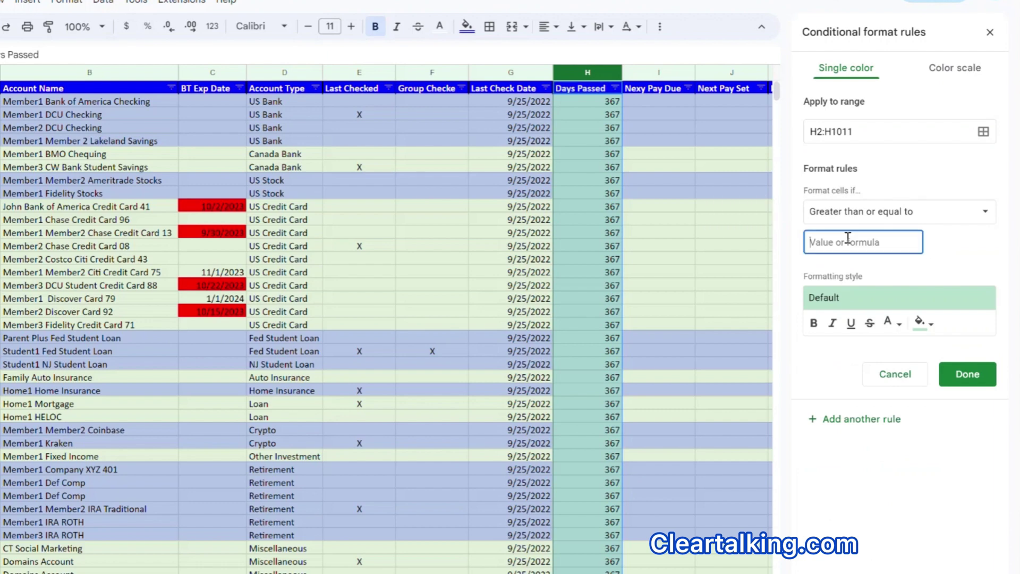
type("7")
Step: Give the Days Passed rule no fill and bold red text, and save the rule
left_click(930, 324)
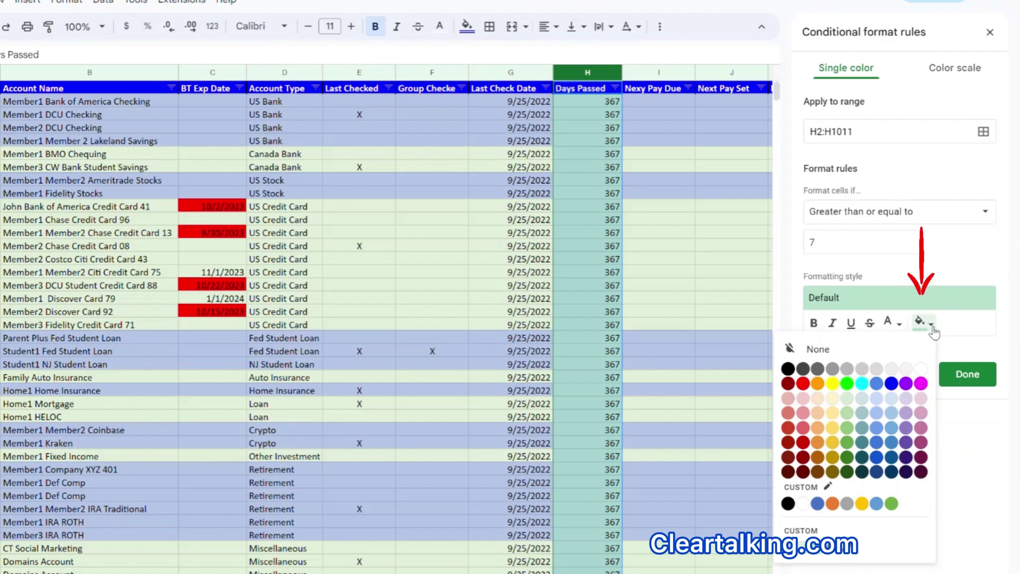
left_click(891, 323)
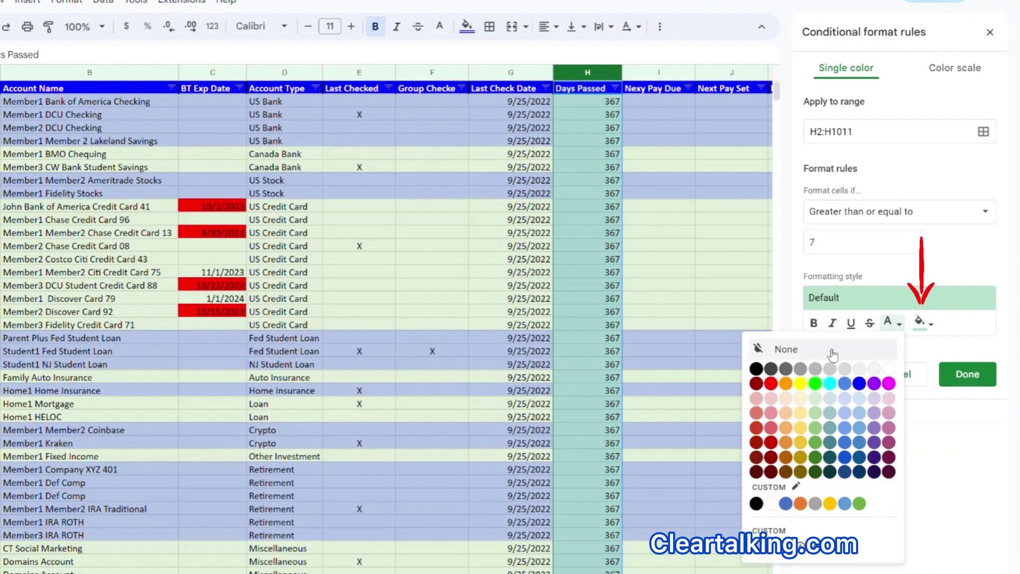
left_click(787, 349)
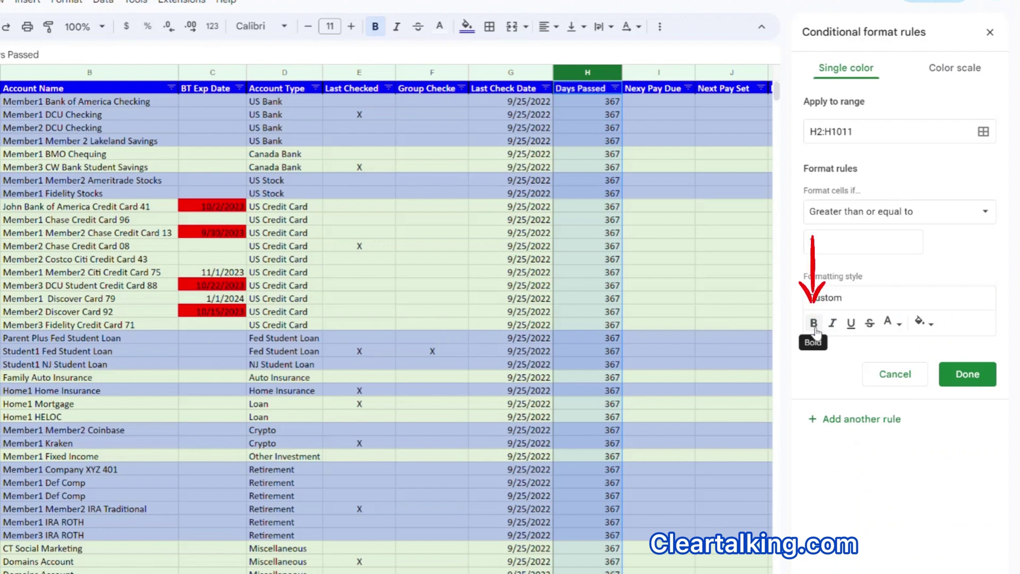
left_click(815, 325)
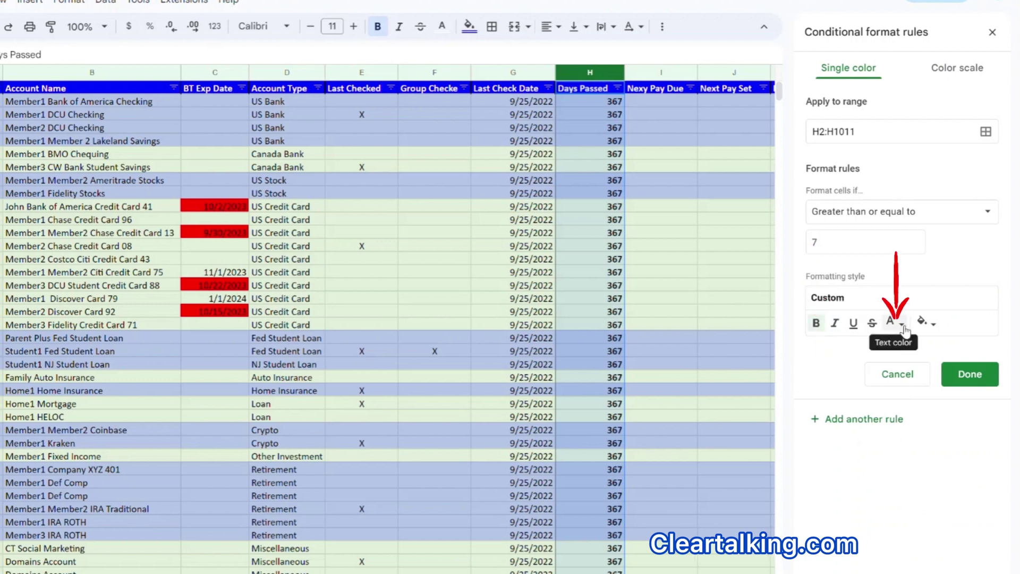
left_click(901, 324)
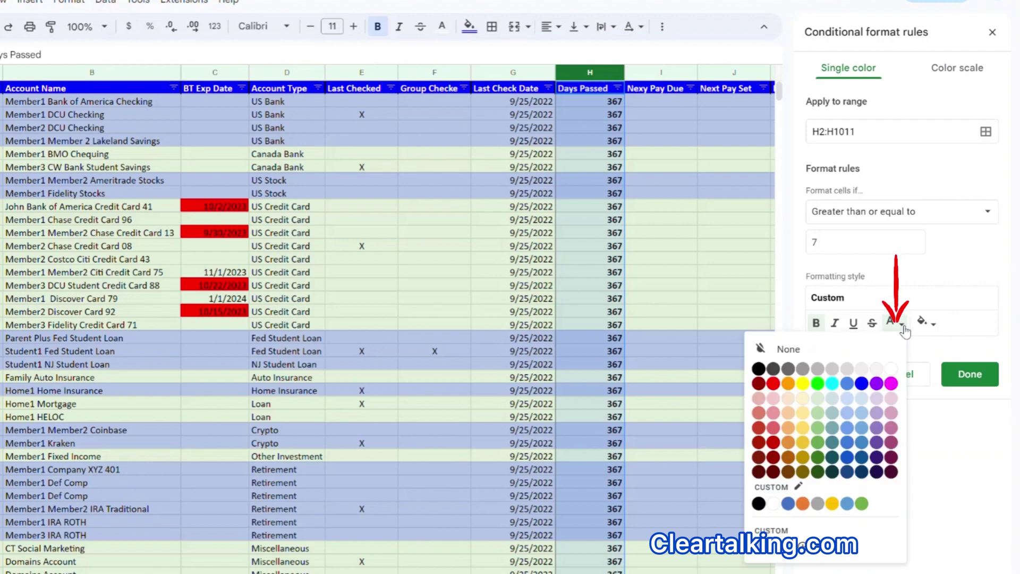
left_click(773, 383)
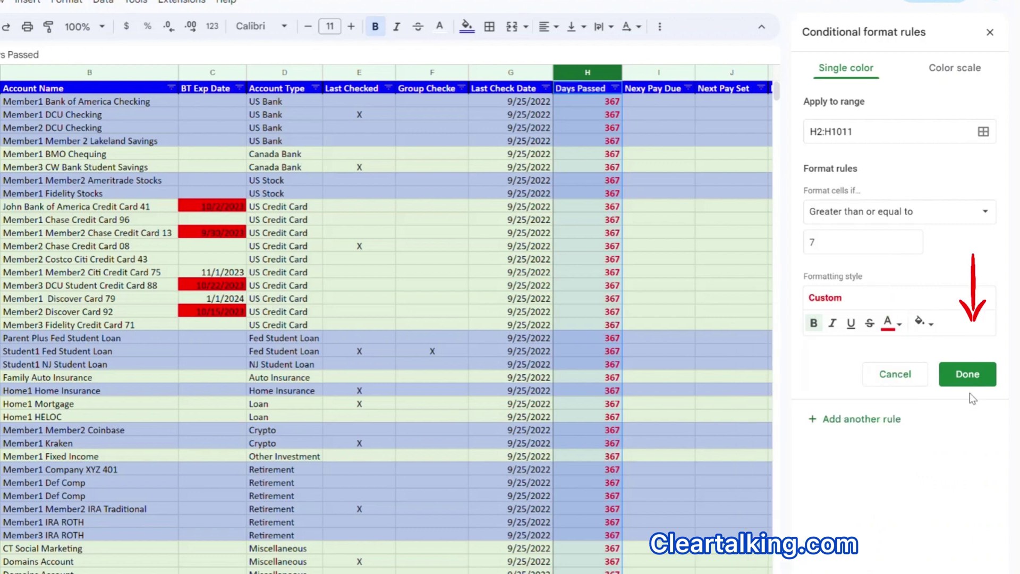
left_click(970, 382)
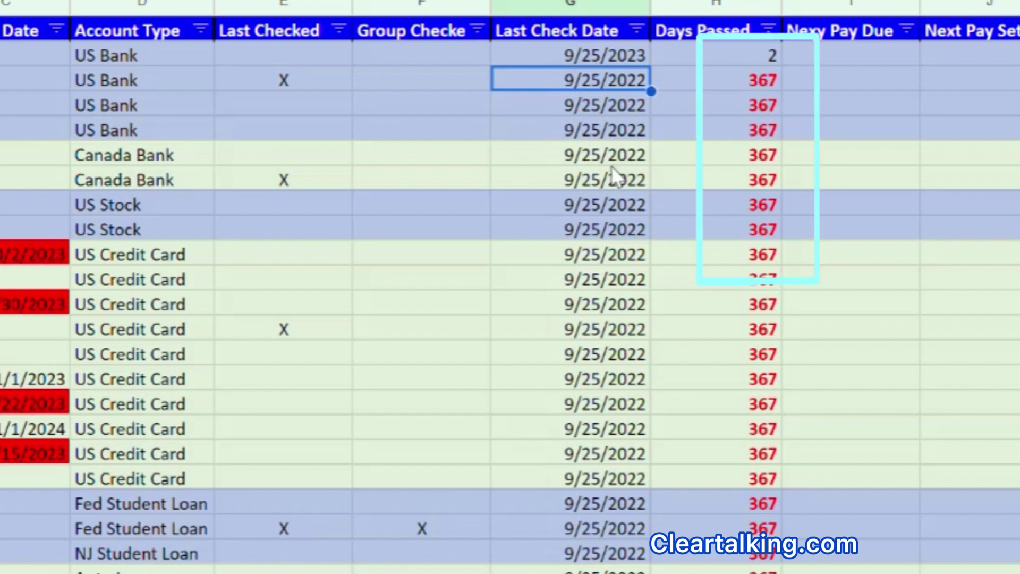
Step: Enter the Last Check Dates 9/20/2023 in G8 and 9/21/2023 in G17
left_click(605, 206)
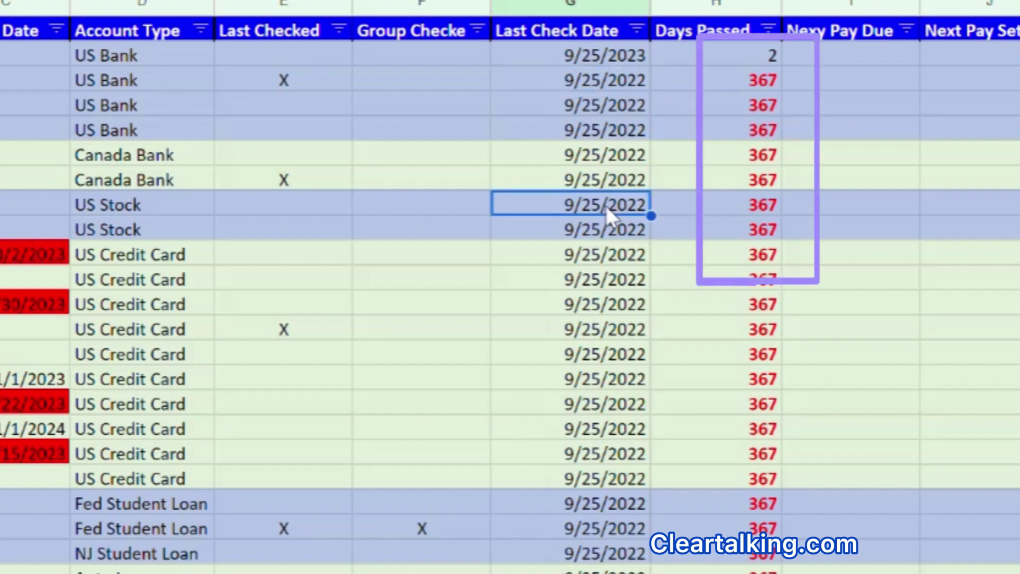
type("9")
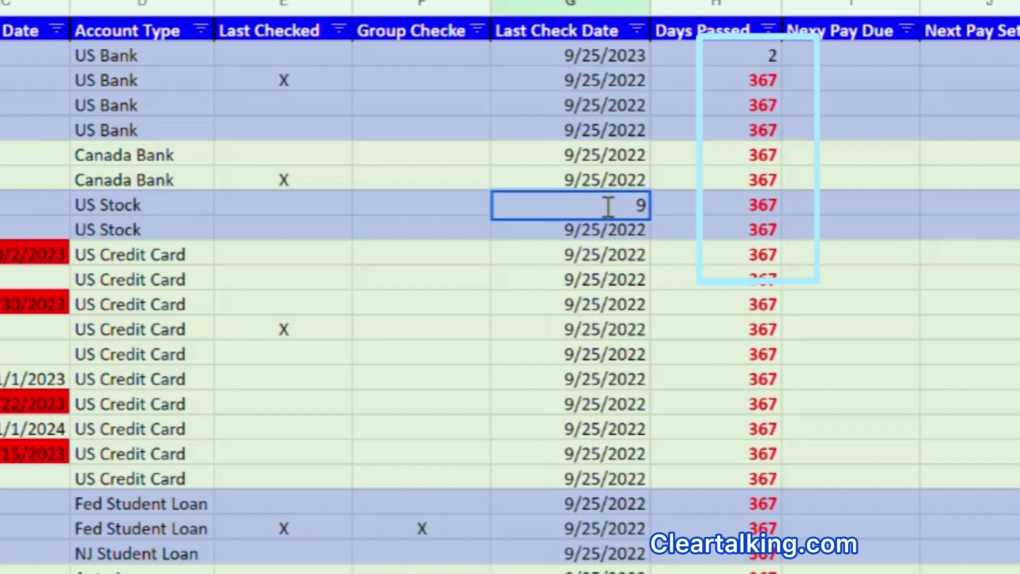
type("/")
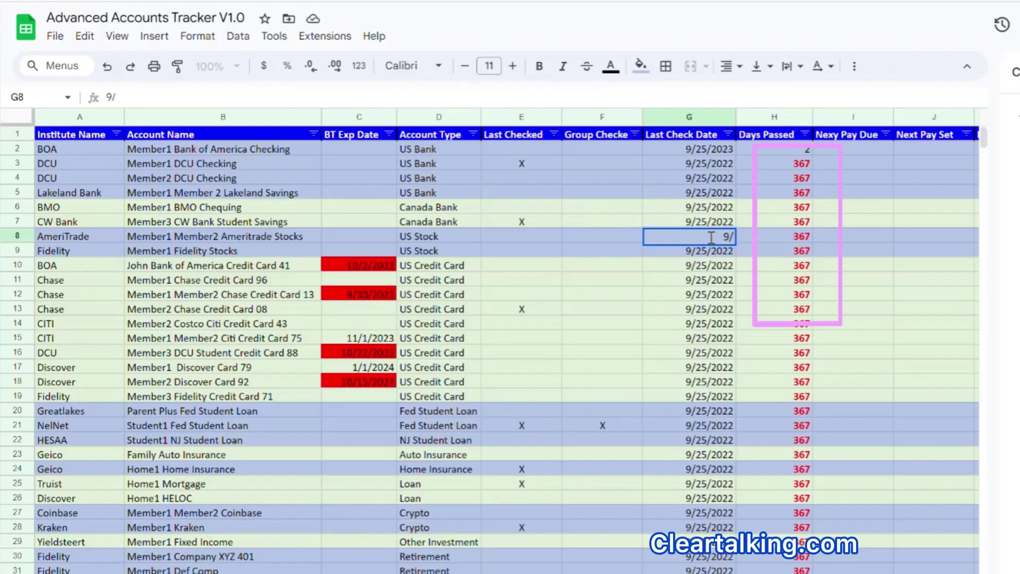
type("20/2023")
key("Return")
left_click(724, 372)
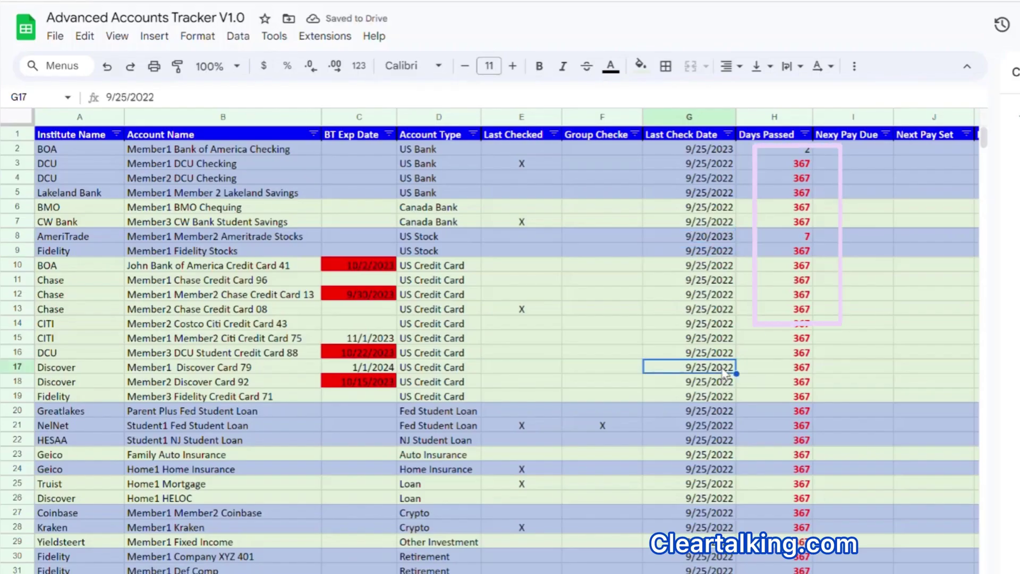
type("9/")
type("21/2023")
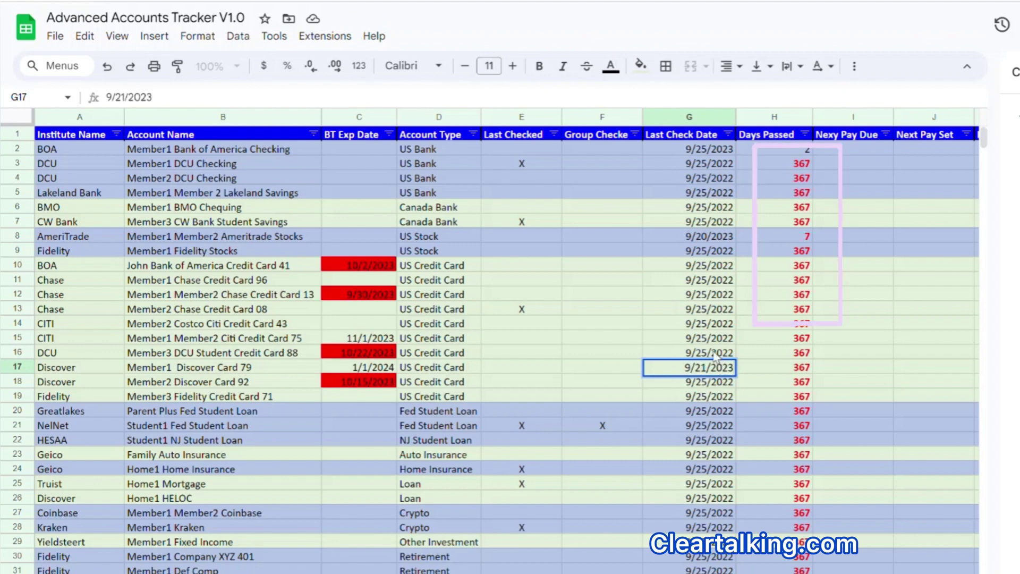
Step: Enter the Last Check Dates 9/22/2023 in G14, 9/24/2023 in G11 and 9/22/2023 in G22
left_click(709, 324)
type("9/22/2023")
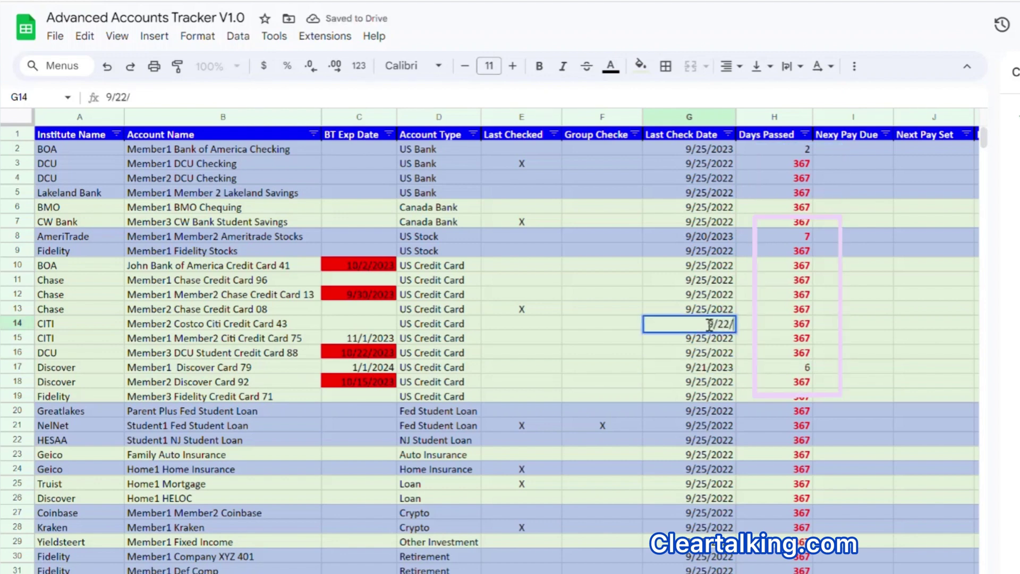
left_click(715, 280)
type("9/24/2023")
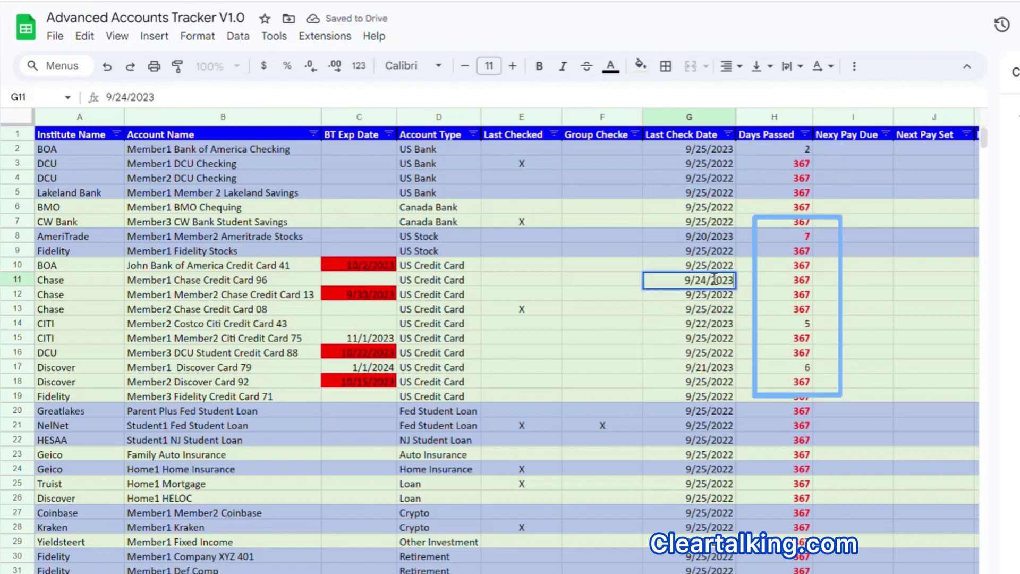
left_click(854, 340)
left_click(706, 440)
type("9/22/2023")
key("Return")
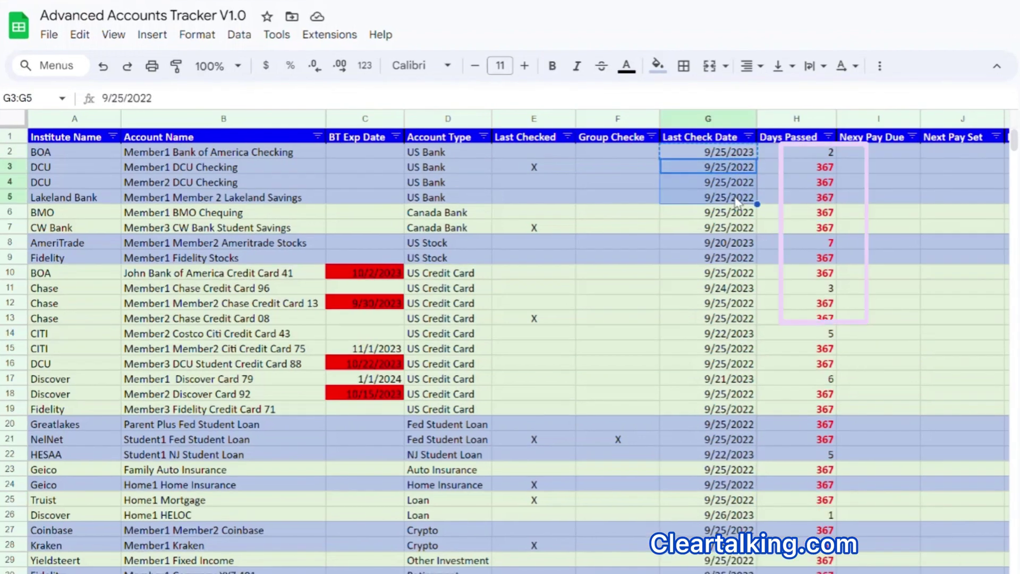
Step: Apply the Date number format to the whole Nexy Pay Due column I
left_click(853, 116)
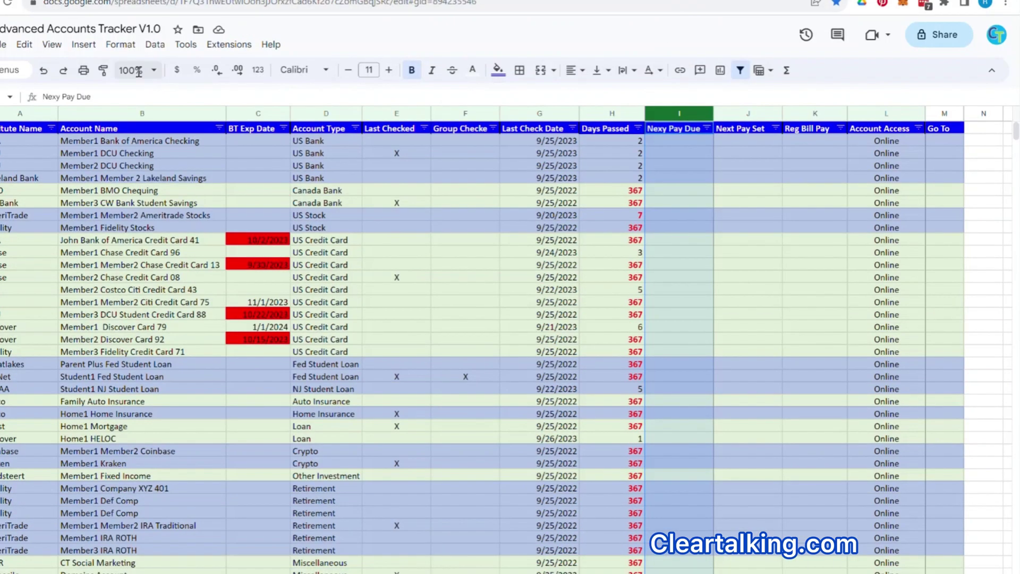
left_click(120, 45)
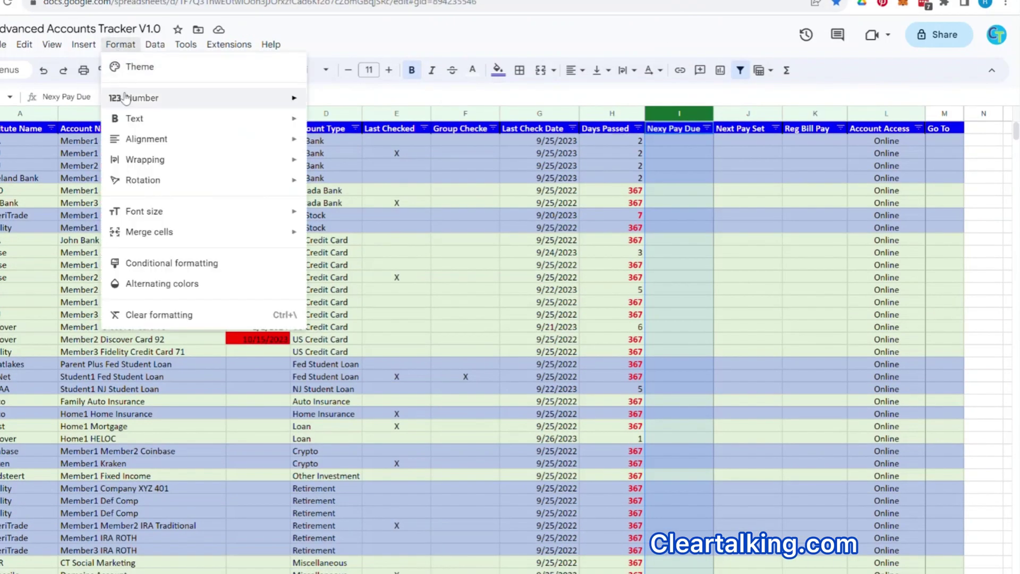
mouse_move(125, 100)
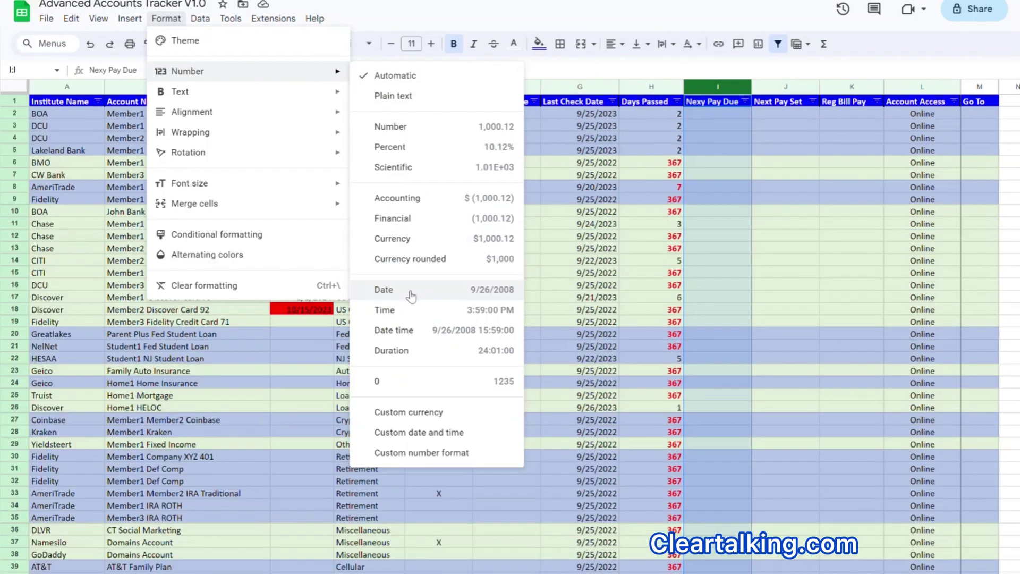
left_click(411, 295)
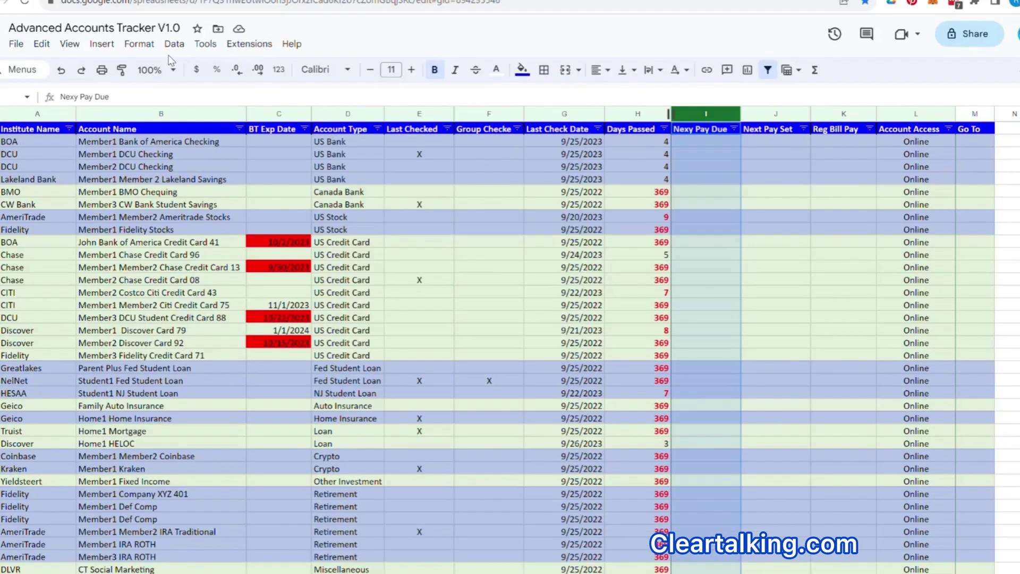
Step: Add a conditional formatting rule to the Nexy Pay Due range I1:I1011 that gives empty cells no fill color
left_click(147, 47)
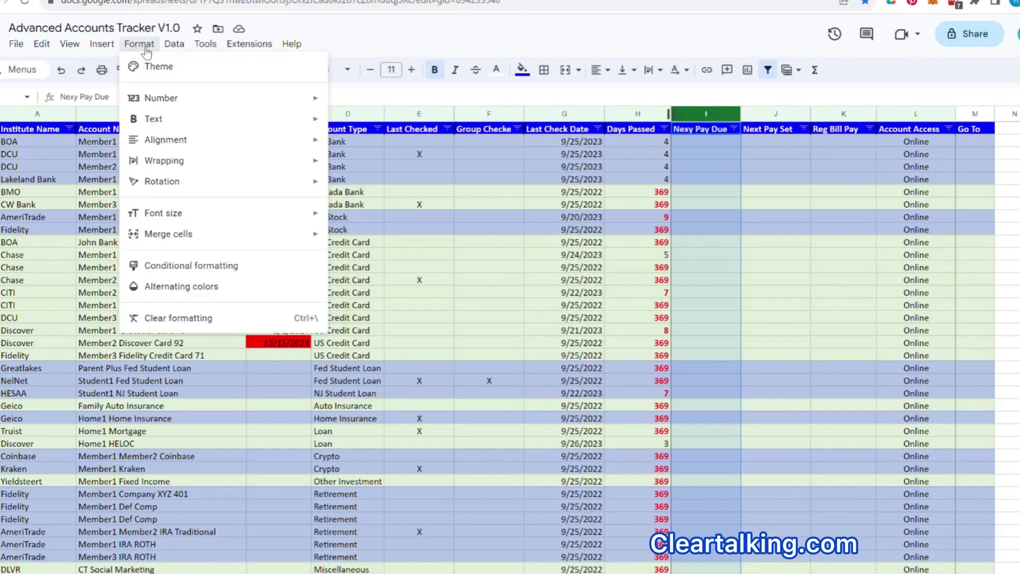
left_click(187, 267)
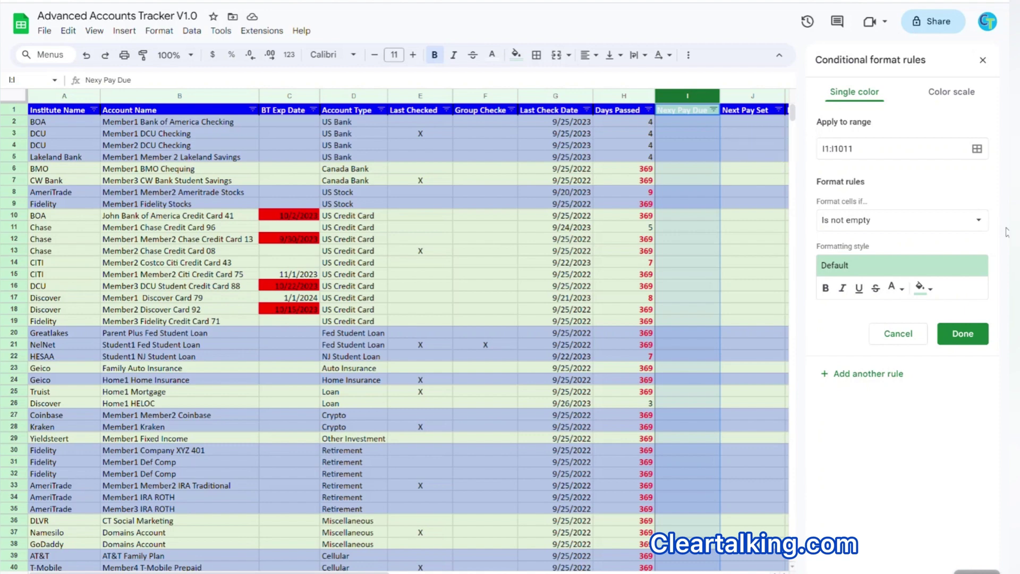
left_click(978, 224)
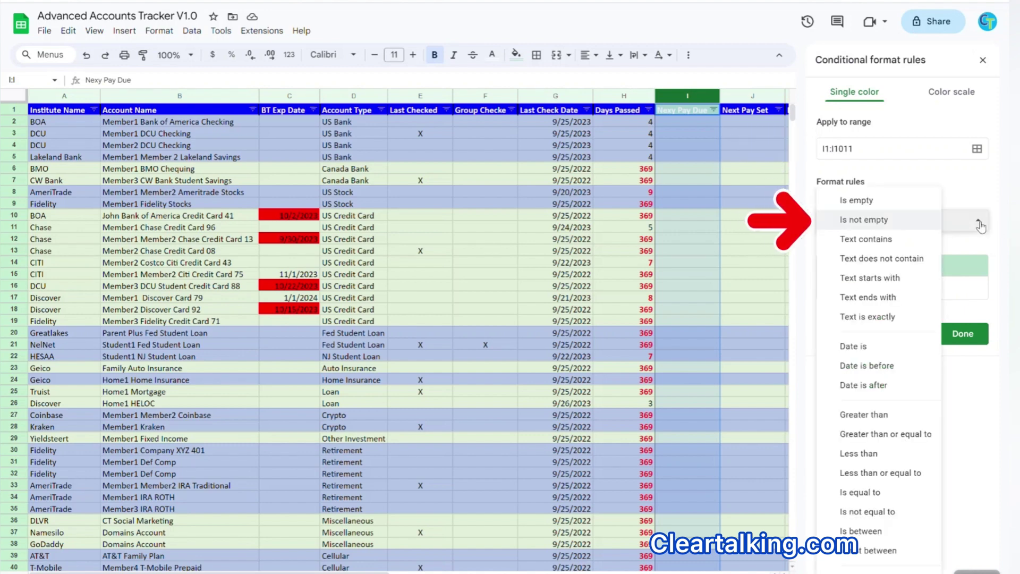
left_click(858, 201)
left_click(923, 288)
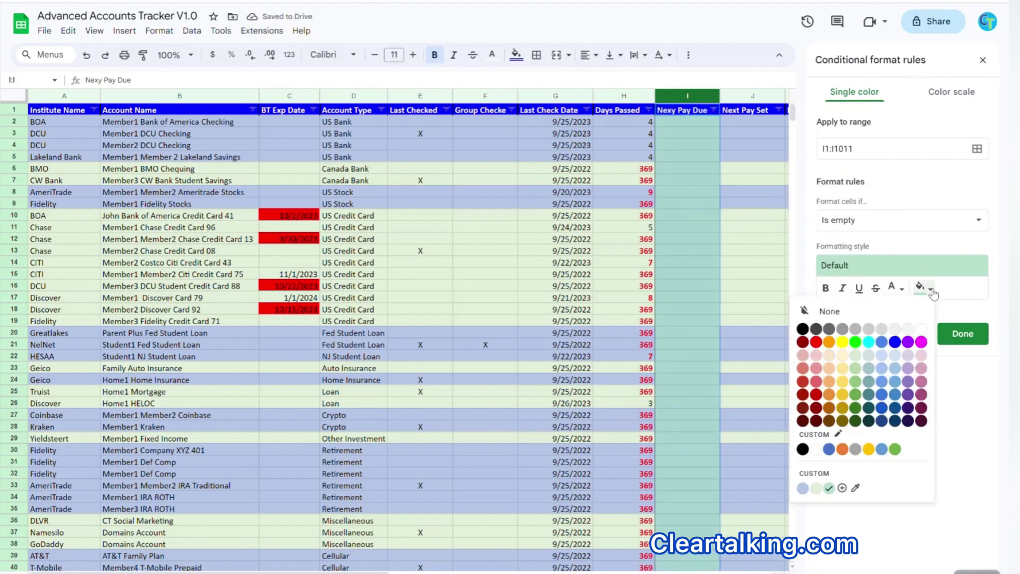
left_click(820, 315)
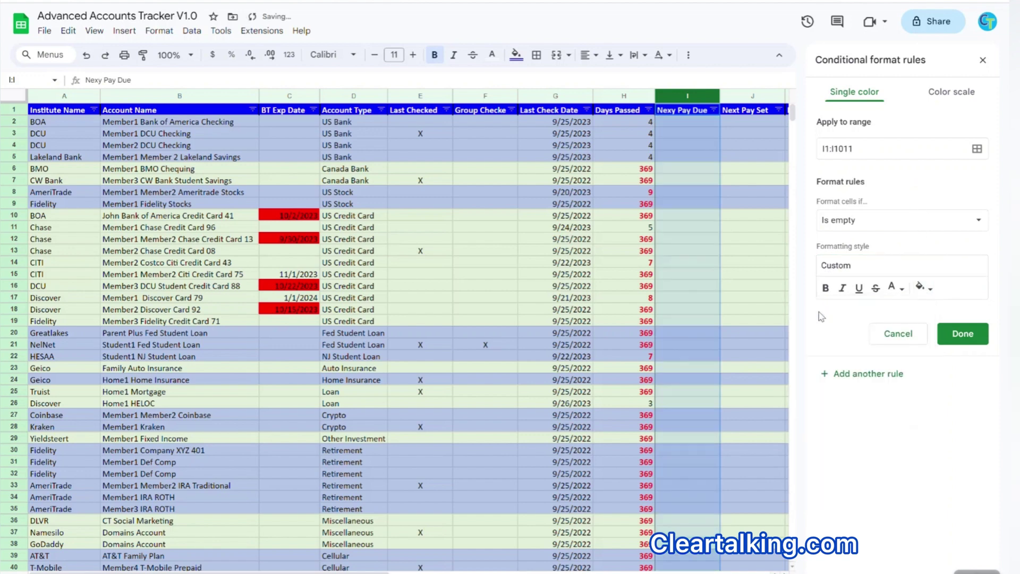
left_click(963, 334)
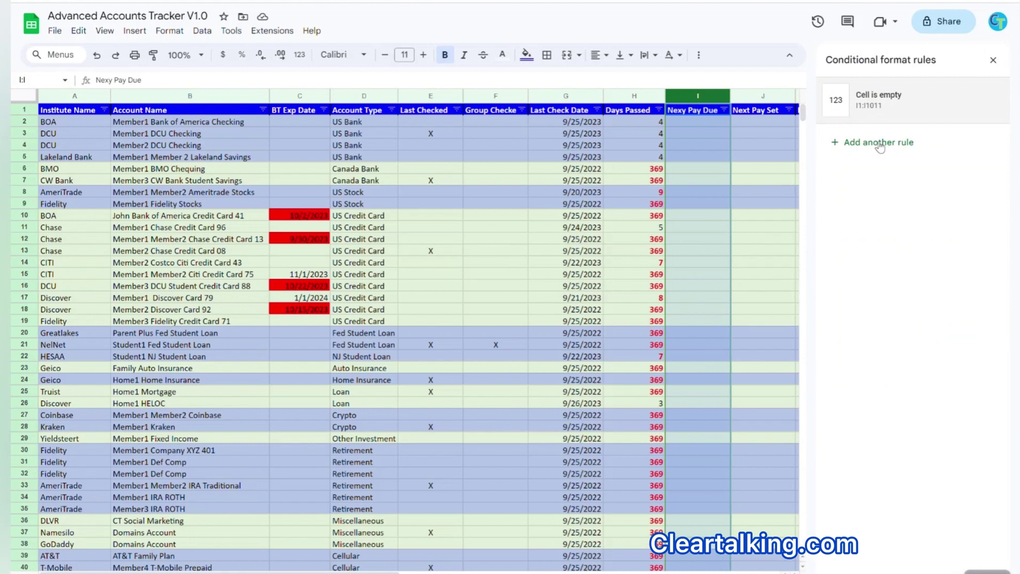
Step: Add another conditional formatting rule for range I2:I1011 using the custom formula =DAYS($I2, TODAY()) <= 7
left_click(880, 142)
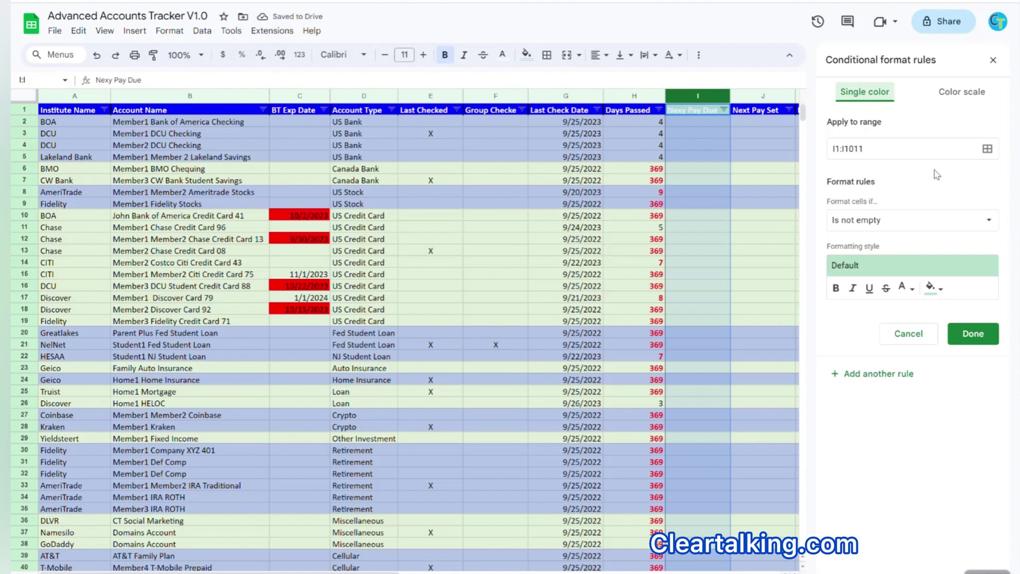
left_click(840, 151)
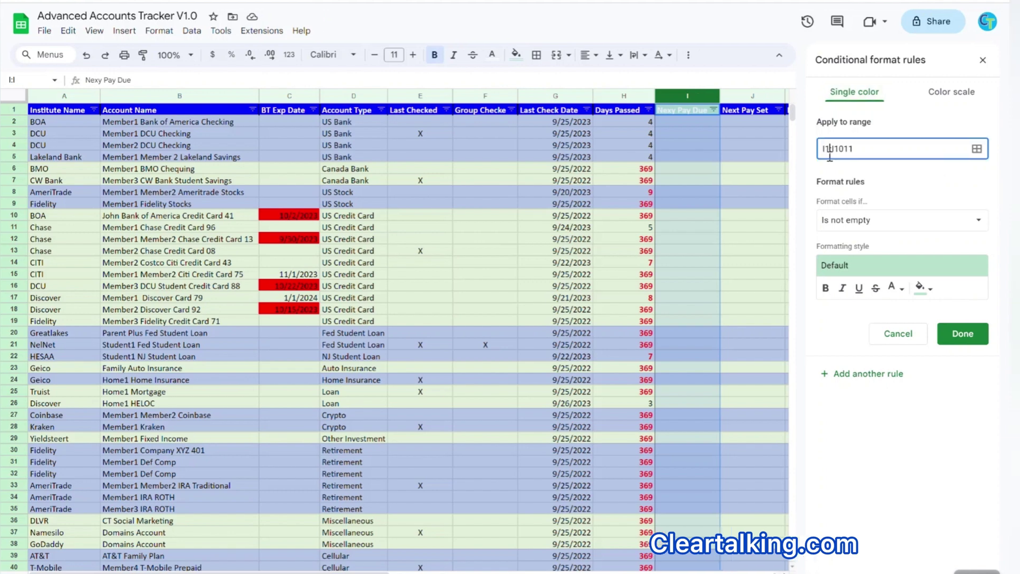
key("BackSpace")
type("2")
left_click(977, 220)
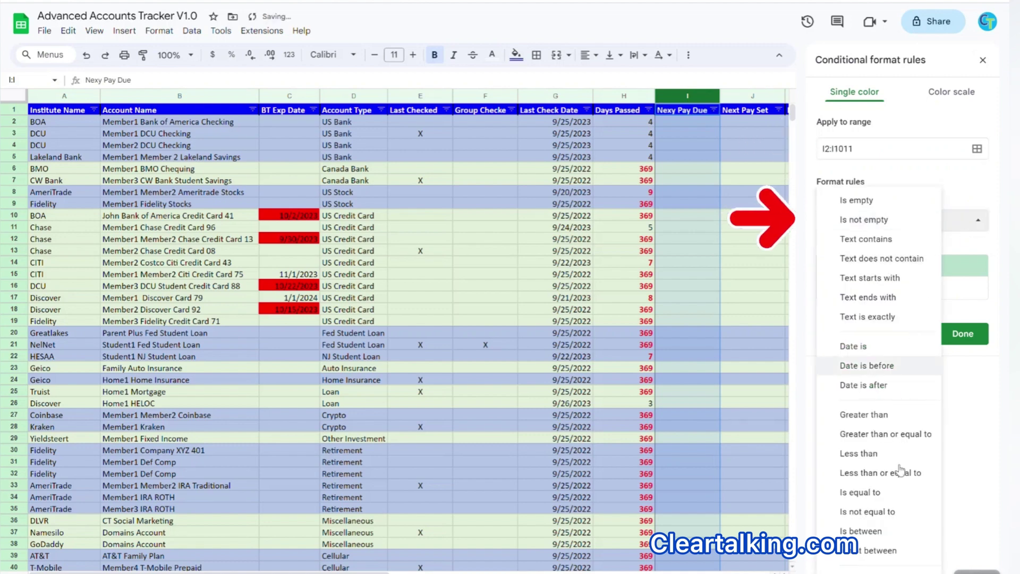
scroll(900, 470, "down", 3)
left_click(877, 553)
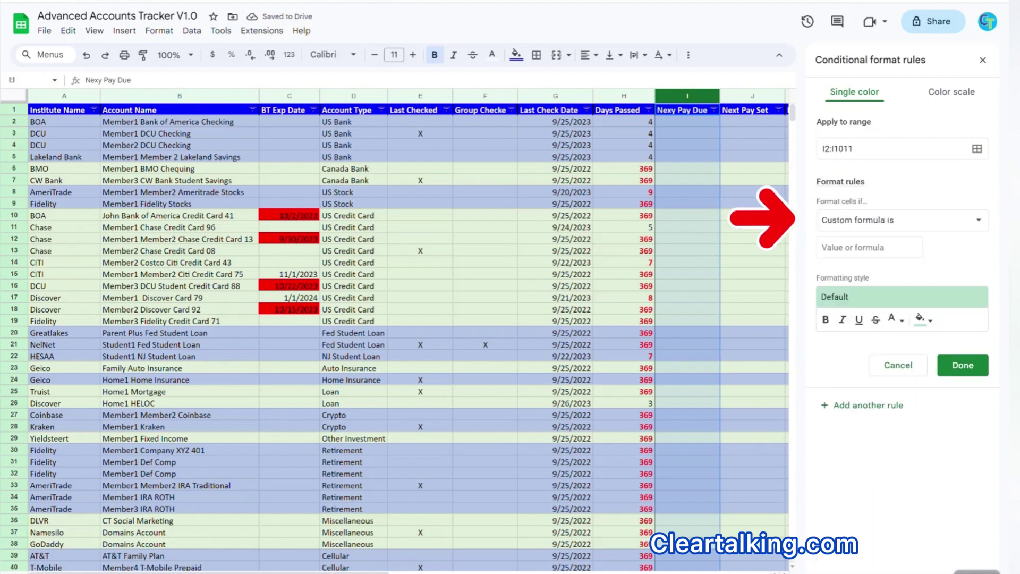
left_click(896, 248)
type("=DAYS($I2, TODAY()) <= 7")
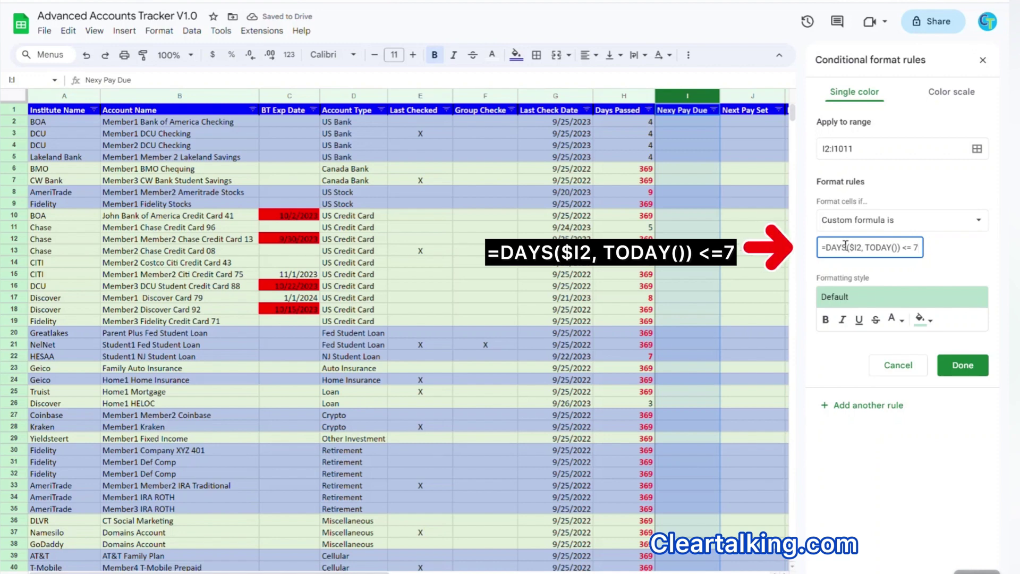
Step: Give the custom formula rule an orange fill color, save it and close the conditional format rules
left_click(930, 321)
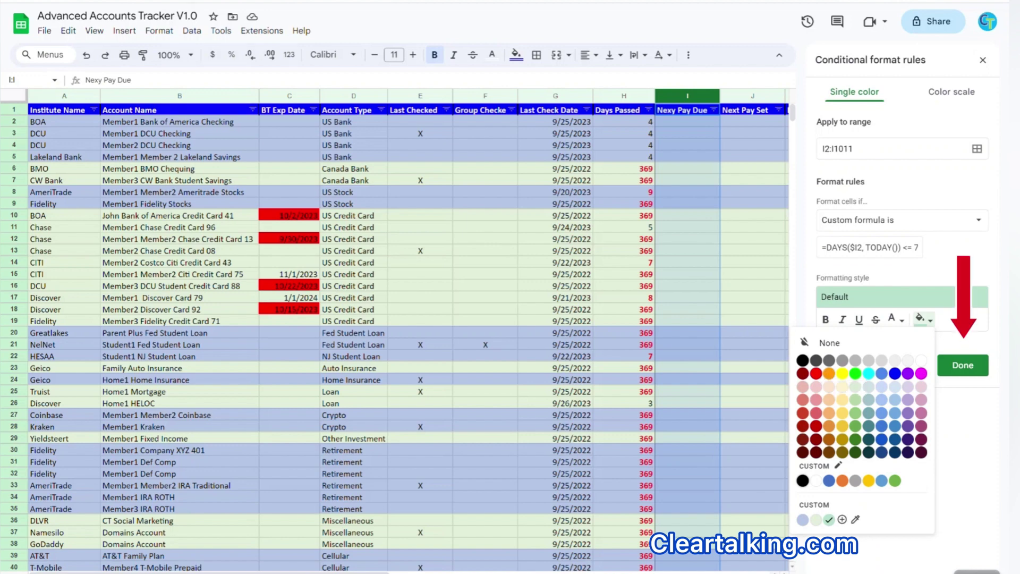
left_click(829, 373)
left_click(982, 369)
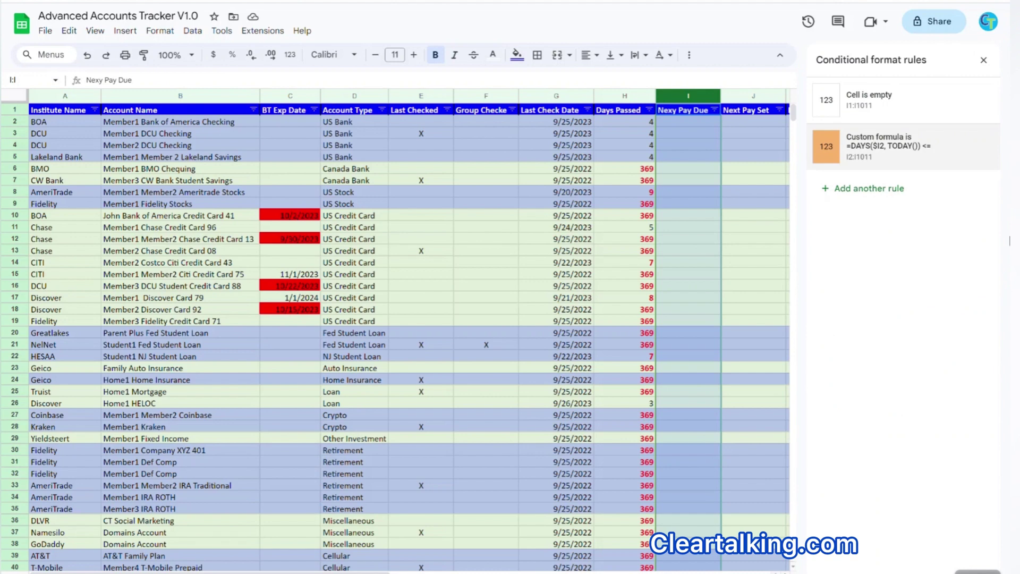
left_click(986, 60)
Step: Enter the Nexy Pay Due dates 9/29/2023 in I10, 10/4/2023 in I13 and 10/10/2023 in I16
left_click(691, 213)
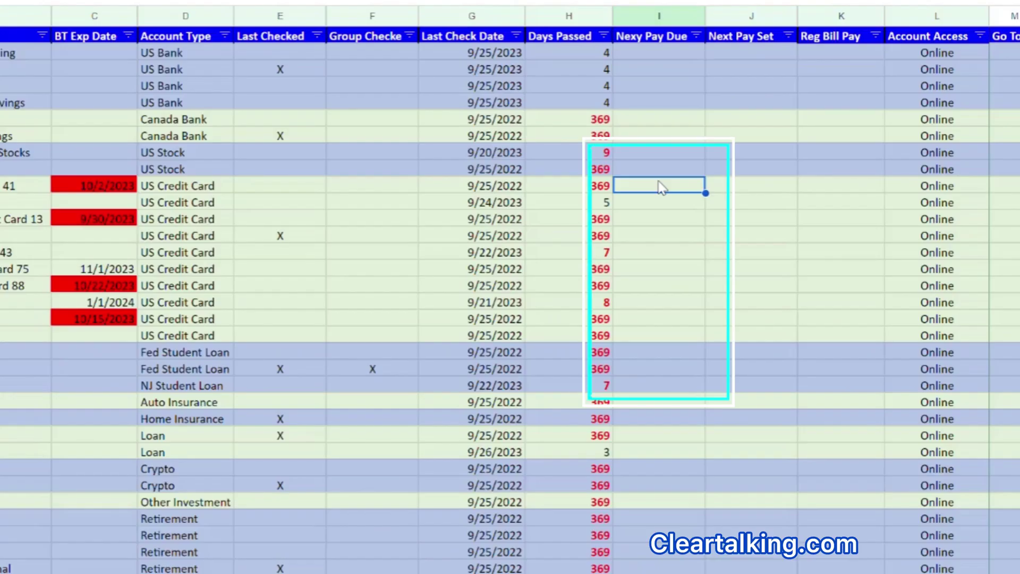
type("9/29/2023")
key("Return")
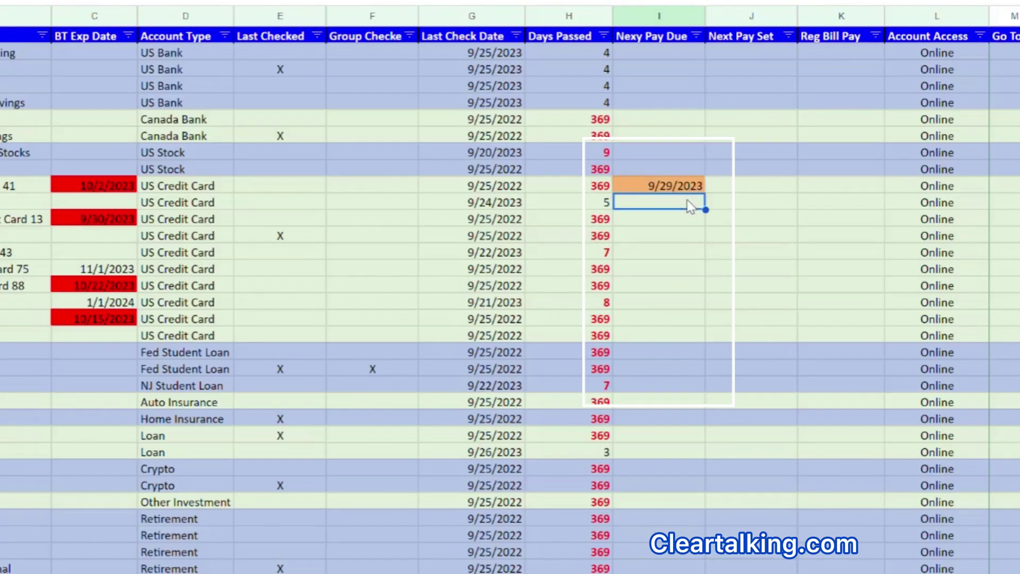
left_click(673, 238)
type("10/4/2023")
left_click(676, 284)
type("10/10/023")
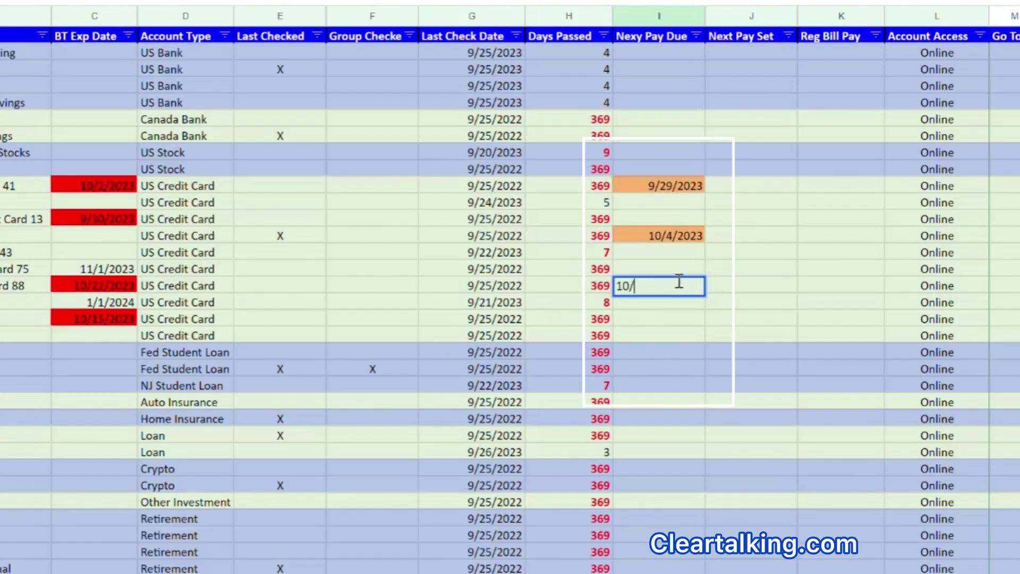
key("Return")
Step: Enter the Nexy Pay Due dates 10/5/2023 in I18 and 10/20/2023 in I15
left_click(672, 316)
type("10")
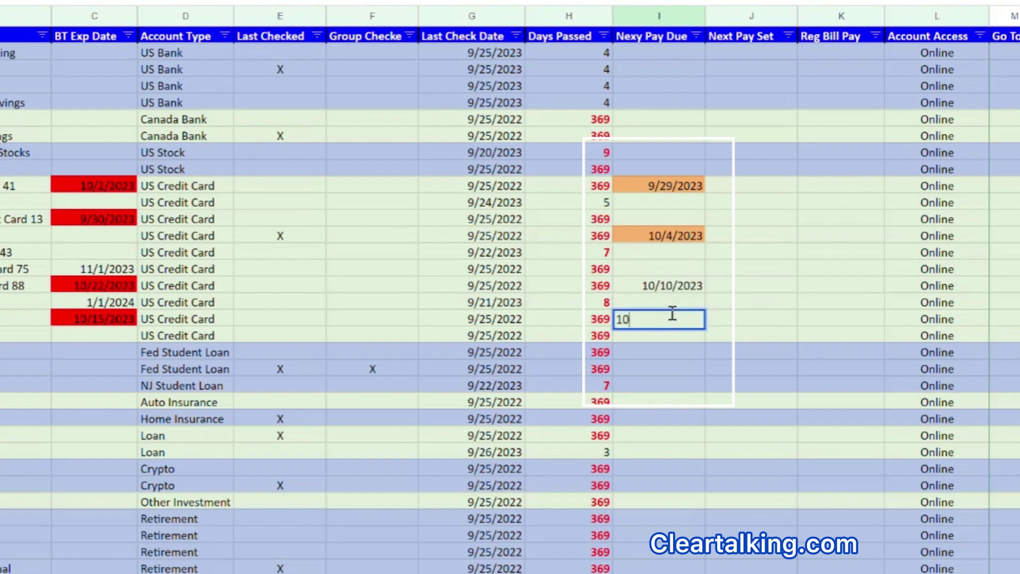
type("/5/2023")
key("Return")
left_click(669, 269)
type("10/20/202")
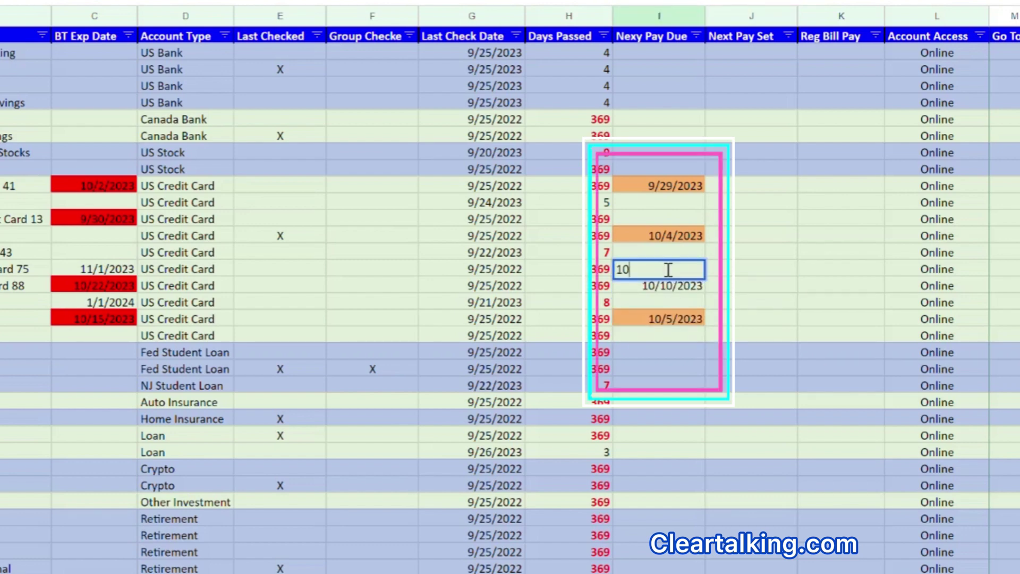
type("3")
left_click(747, 270)
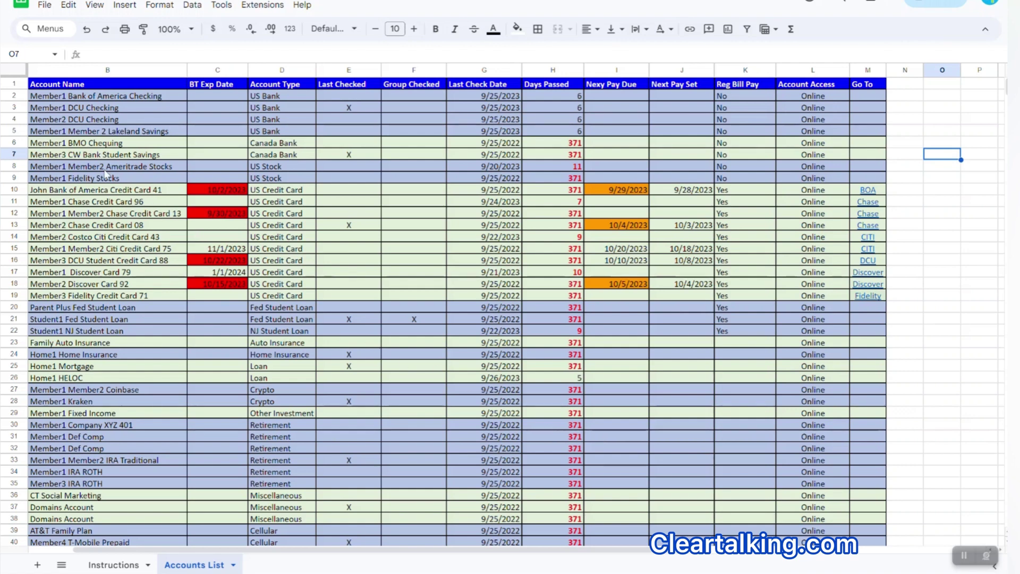
Step: Create a filter on the header row 1 of the Accounts List sheet
left_click(14, 84)
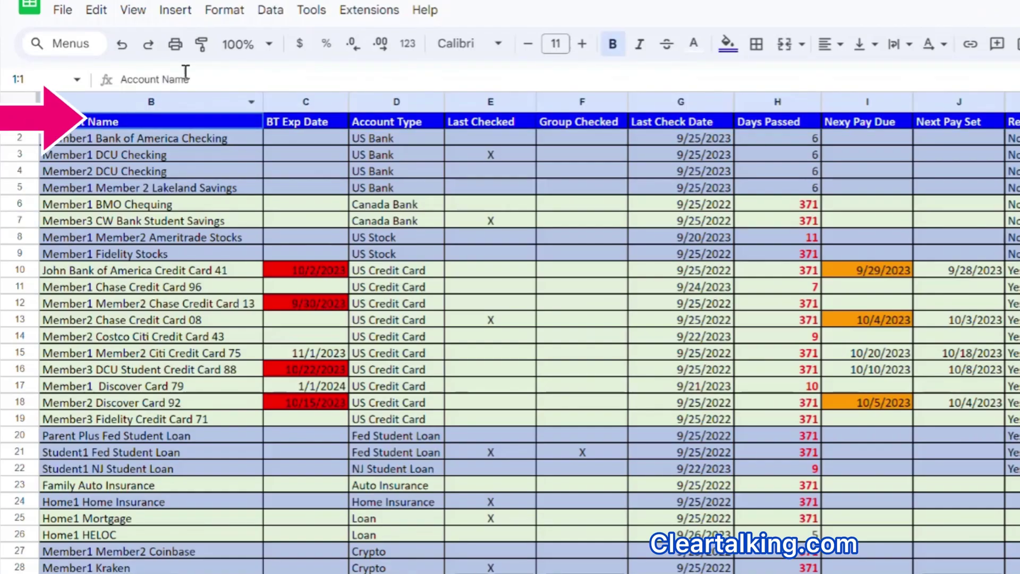
left_click(272, 12)
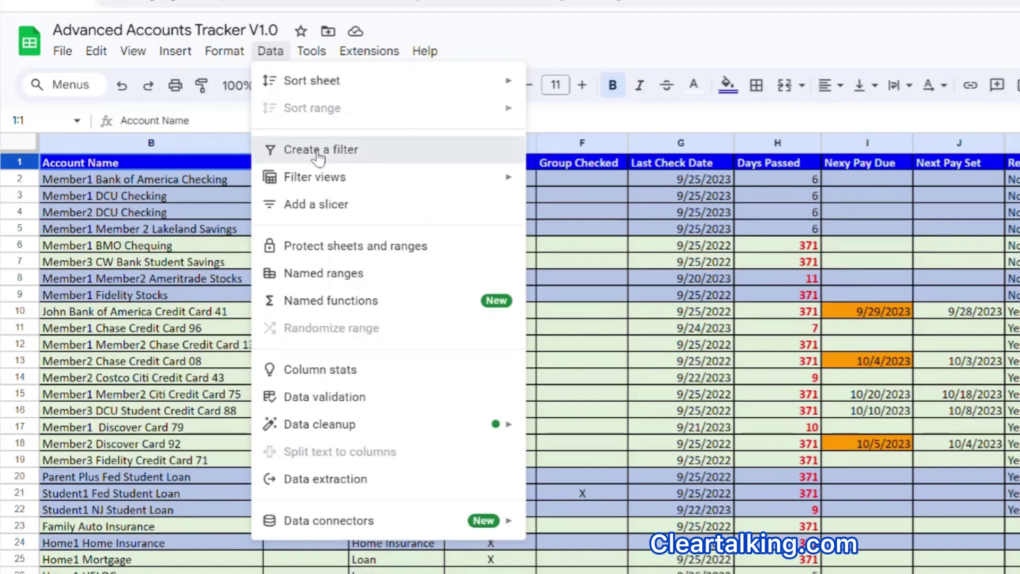
left_click(318, 151)
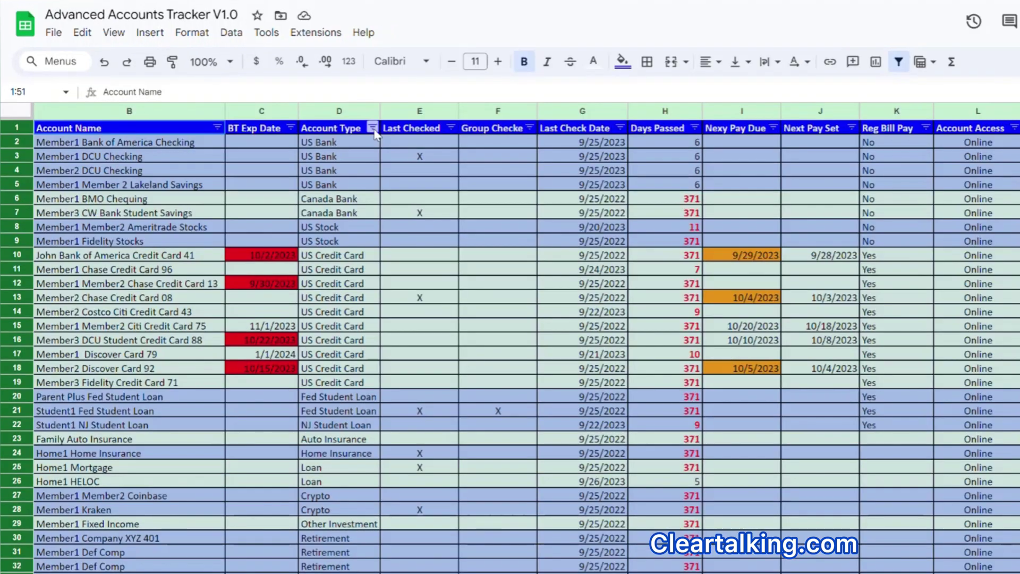
Step: Filter the Account Type column to only US Credit Card, and reselect all account types to show every row again
left_click(373, 128)
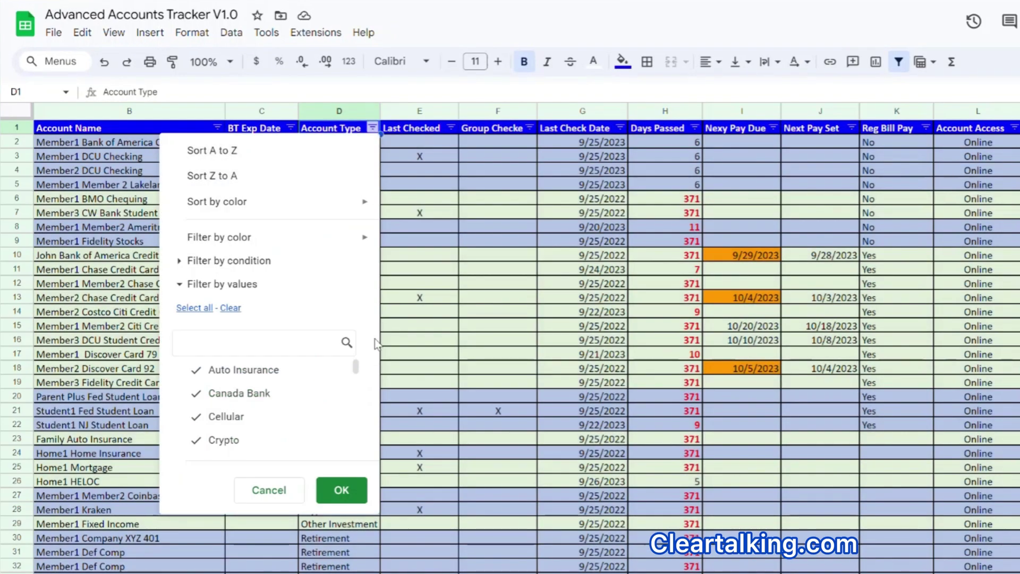
left_click_drag(359, 372, 369, 416)
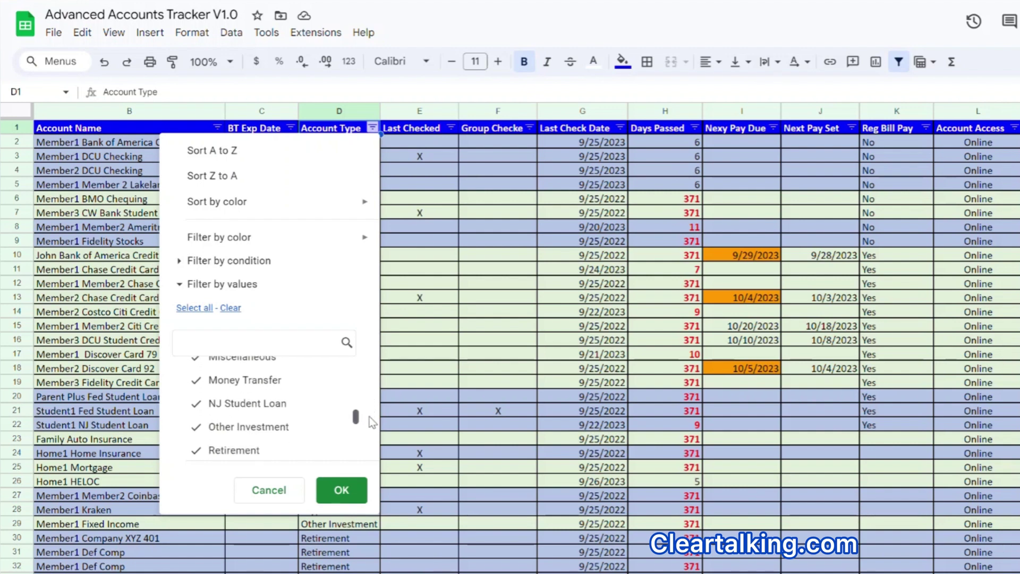
left_click(236, 309)
left_click_drag(357, 420, 357, 440)
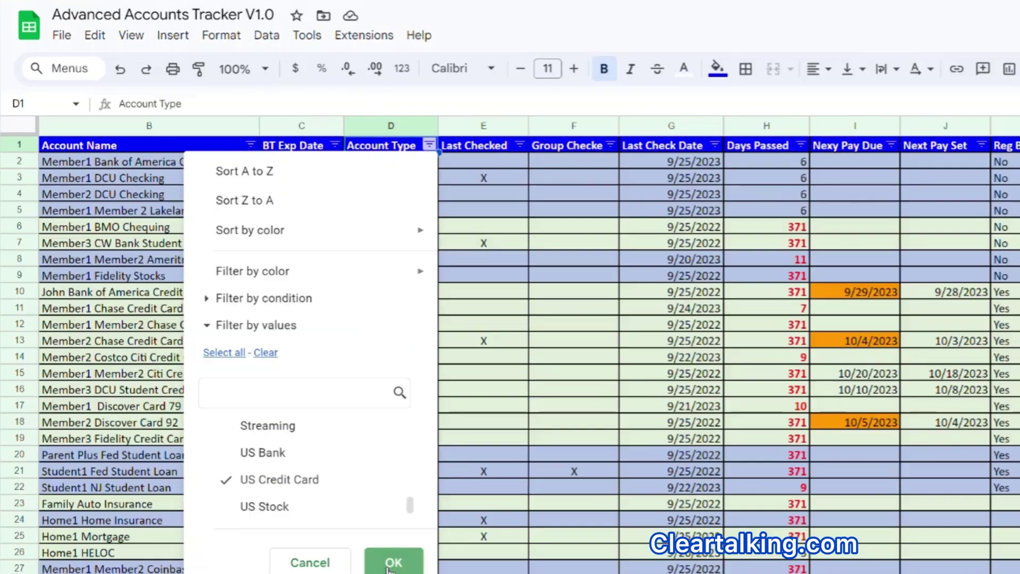
left_click(340, 490)
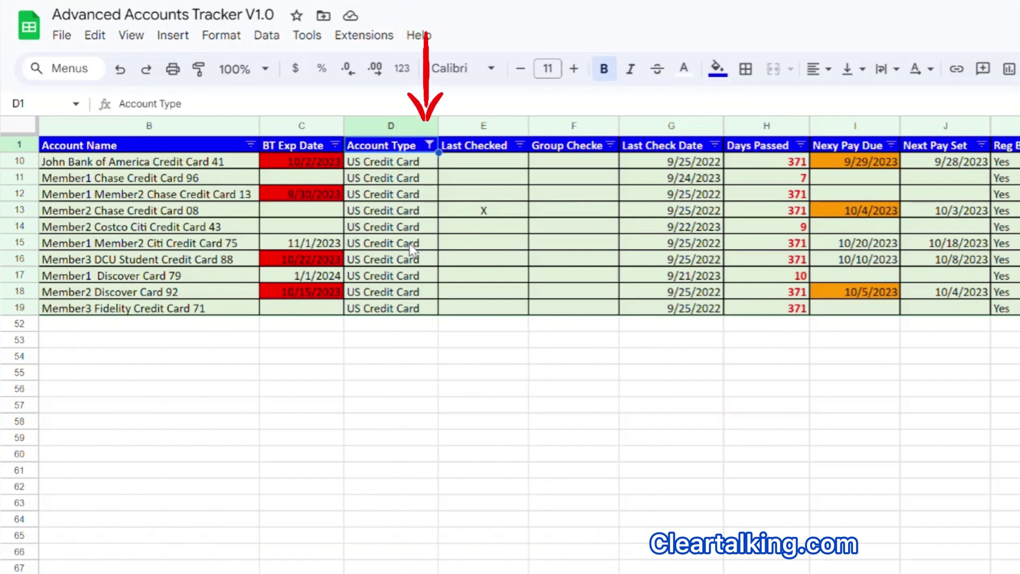
left_click(428, 146)
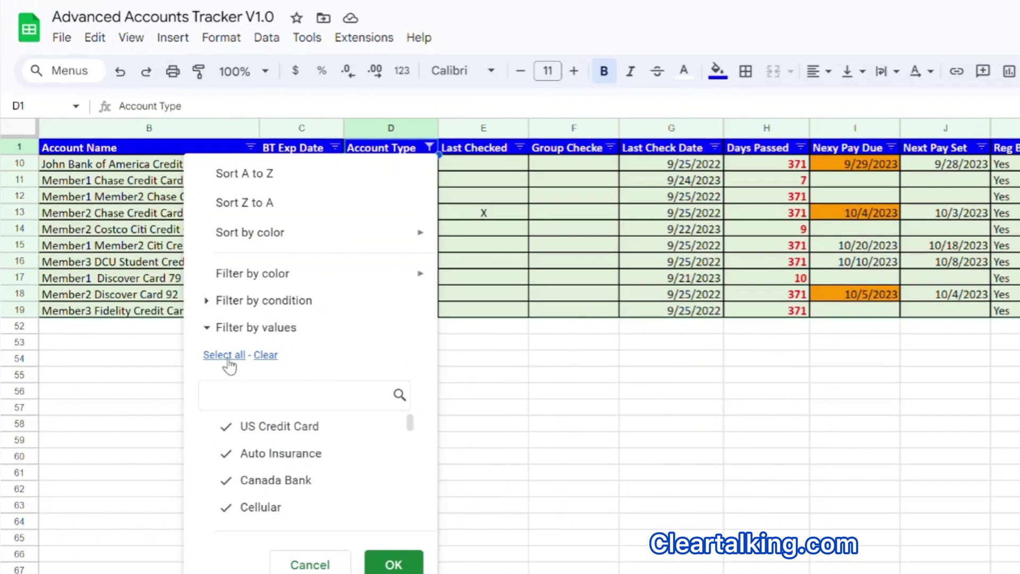
left_click(394, 565)
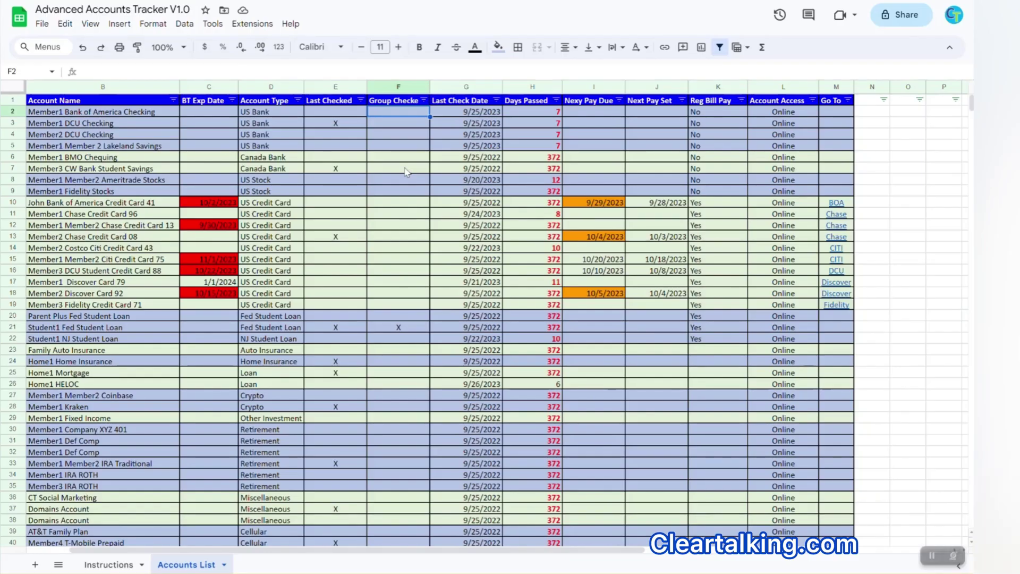
Step: Freeze 1 row so the header of the Accounts List sheet stays in place while scrolling
scroll(398, 139, "down", 2)
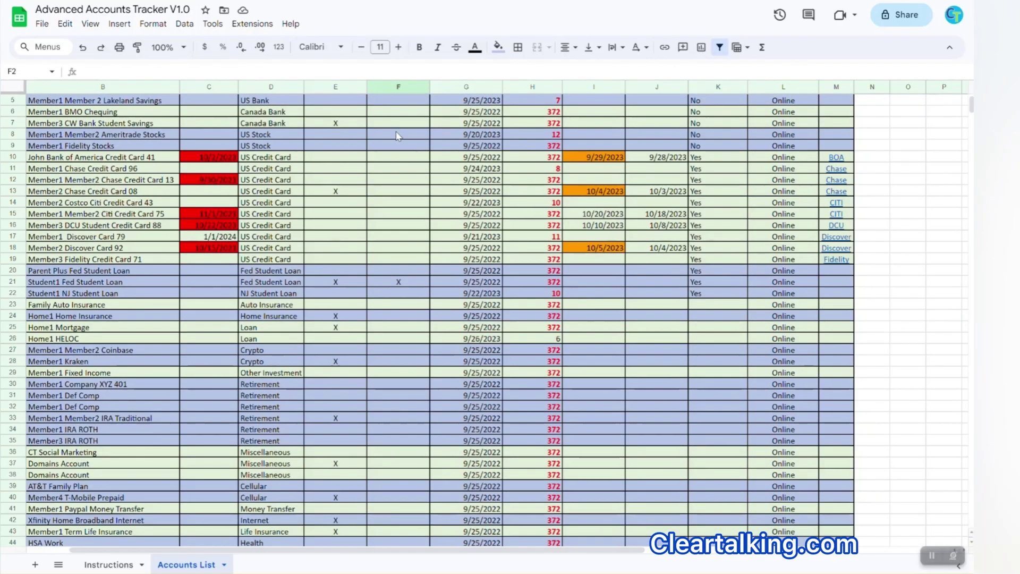
scroll(398, 136, "down", 10)
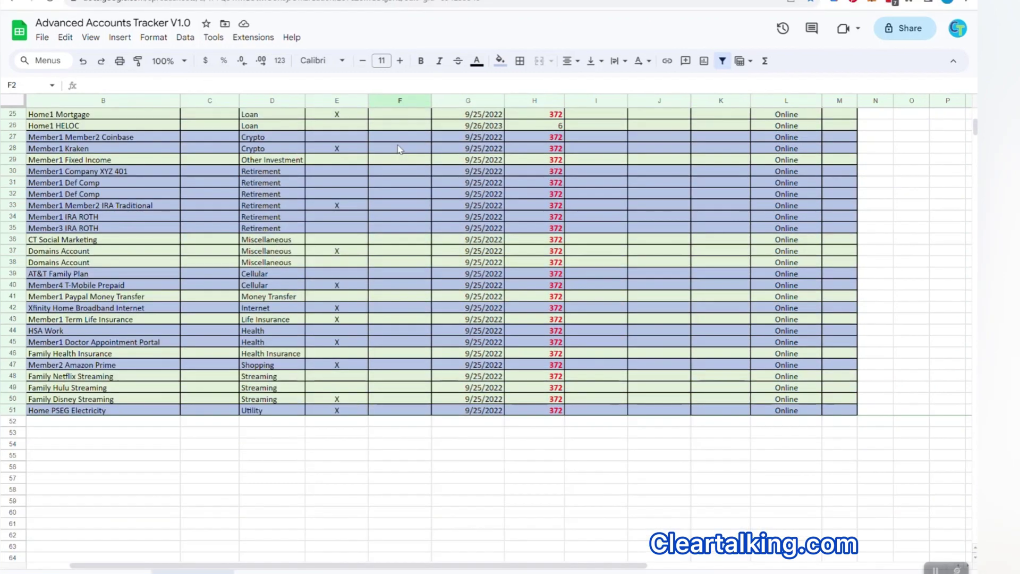
scroll(400, 171, "up", 4)
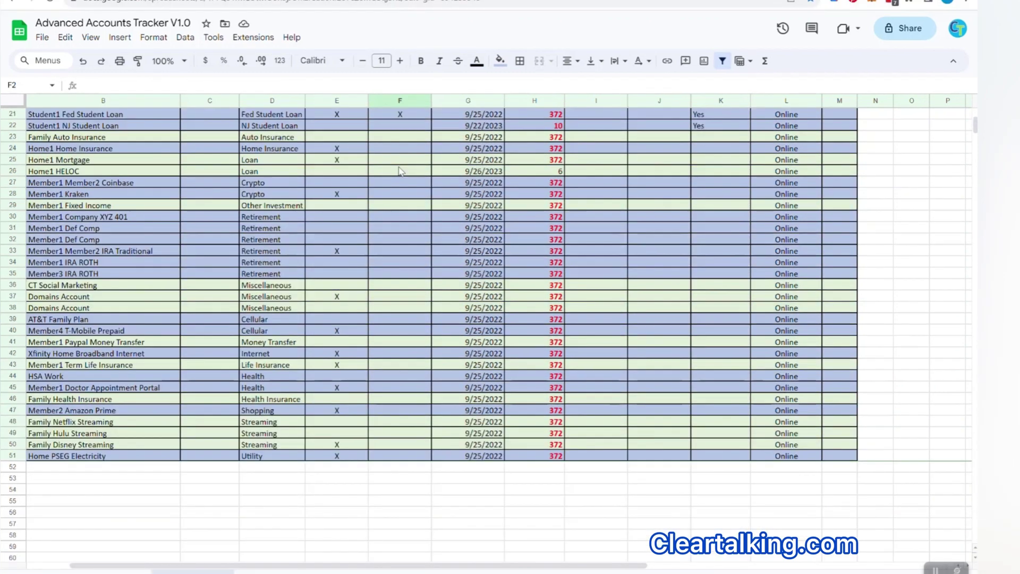
scroll(400, 170, "up", 4)
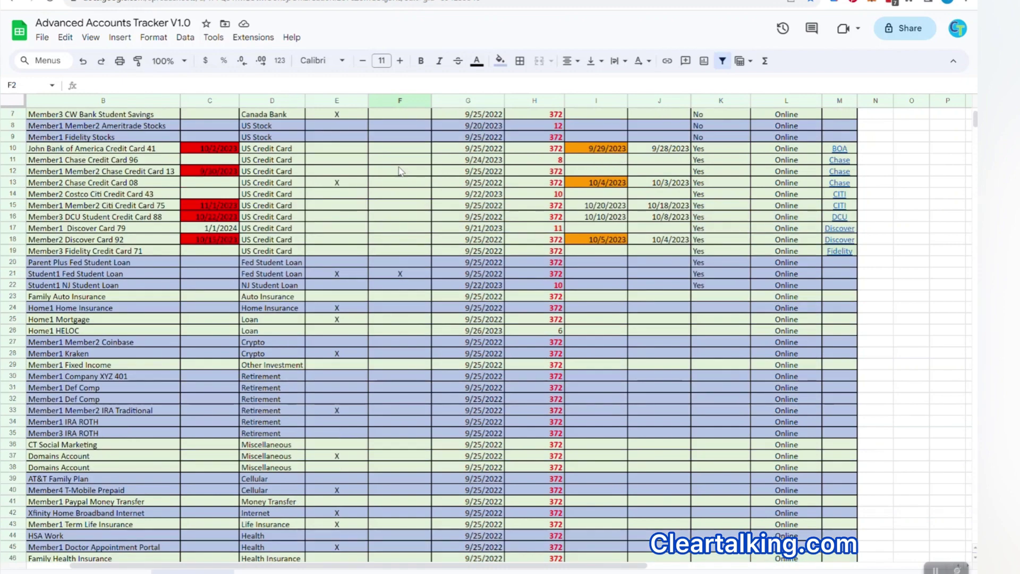
scroll(400, 170, "up", 3)
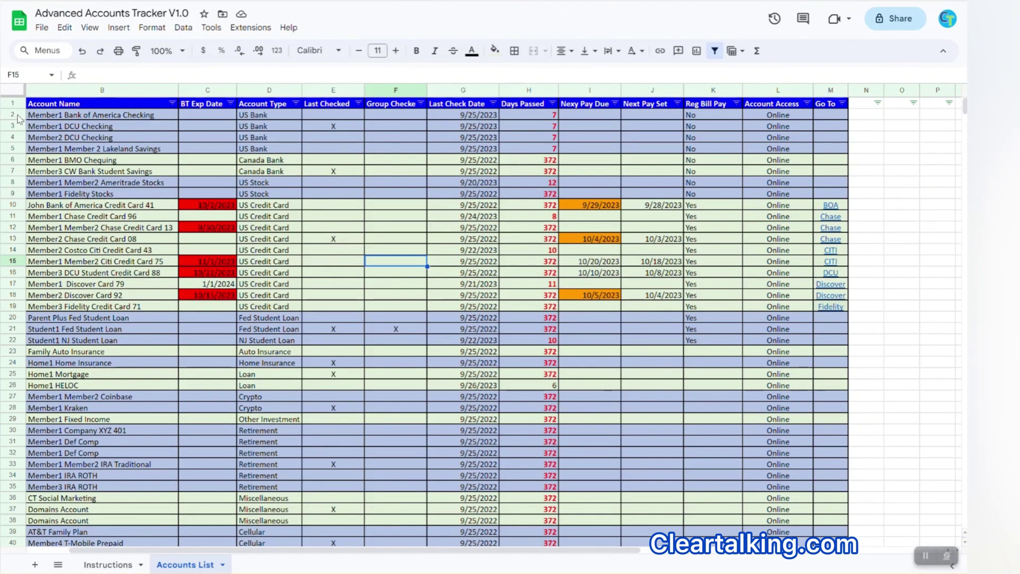
left_click(14, 121)
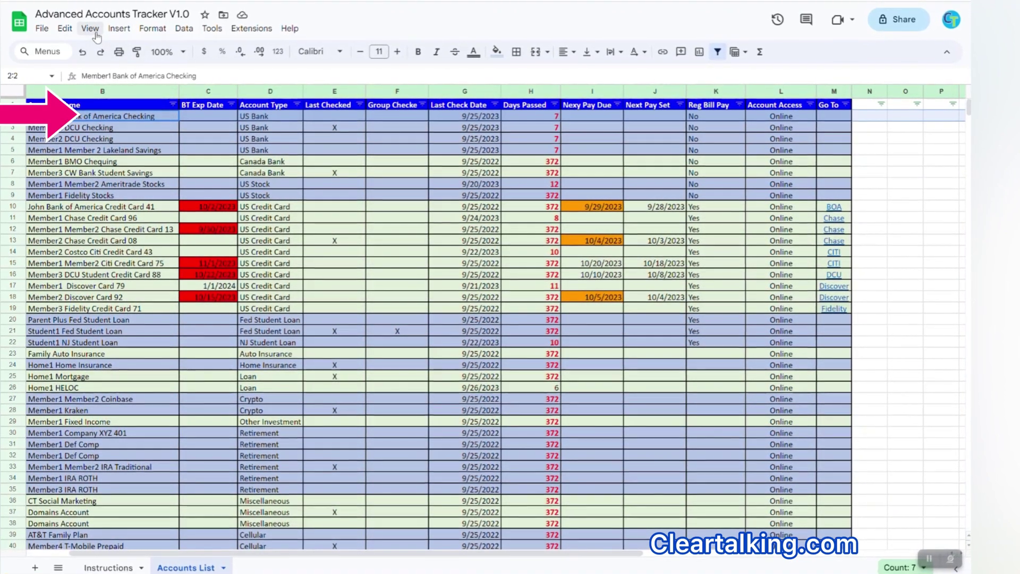
left_click(90, 28)
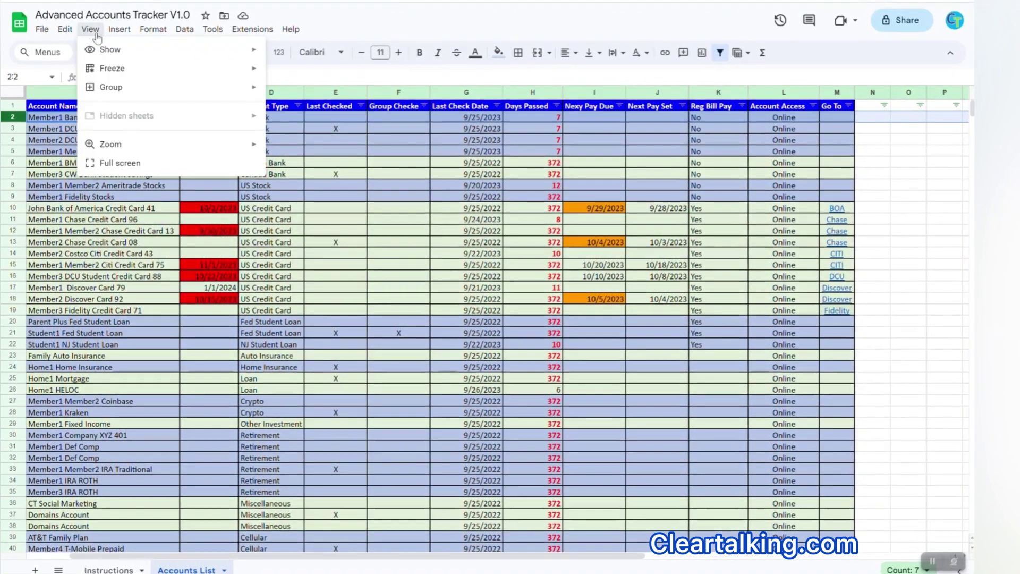
mouse_move(109, 68)
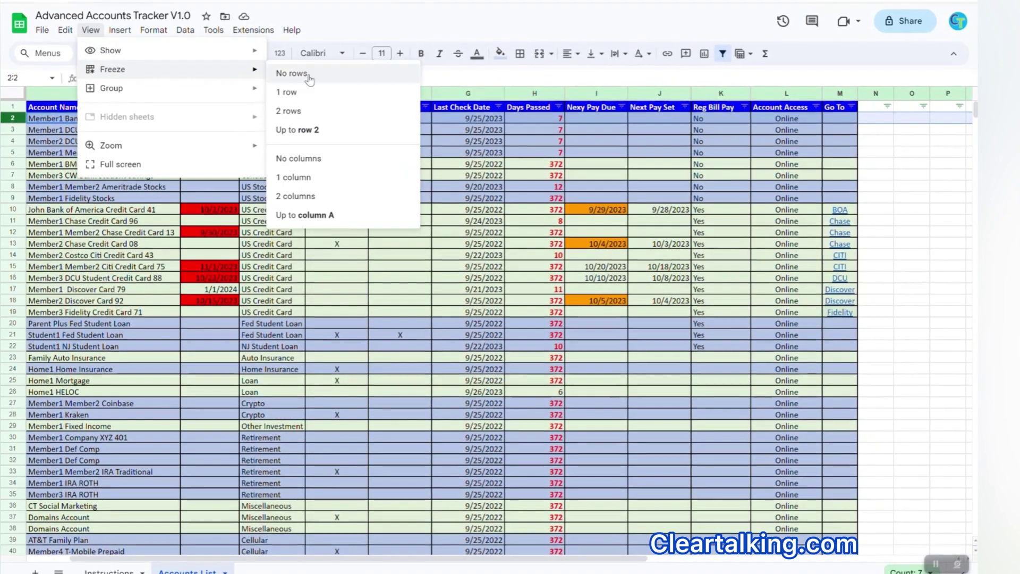
left_click(295, 95)
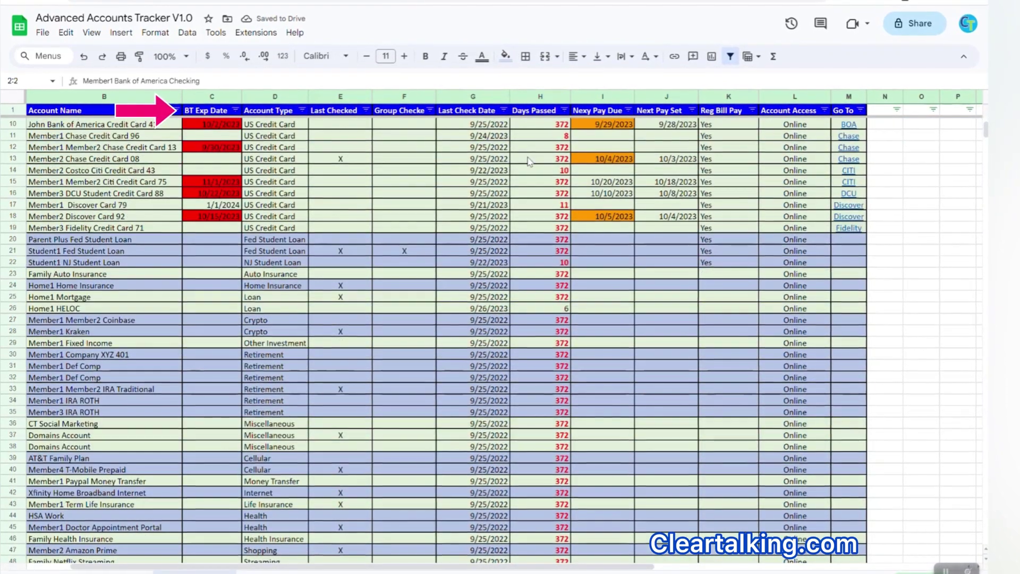
scroll(529, 162, "down", 7)
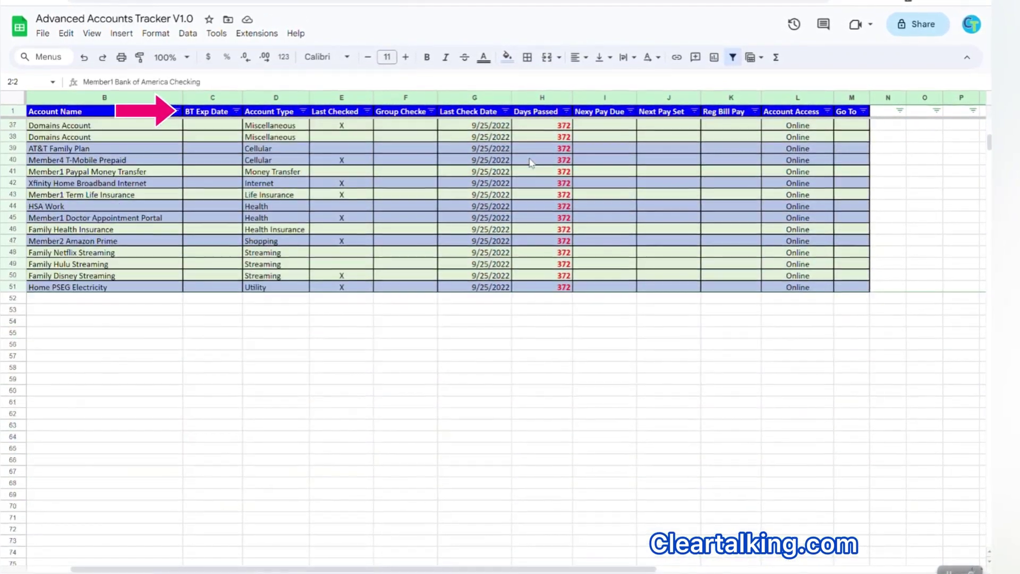